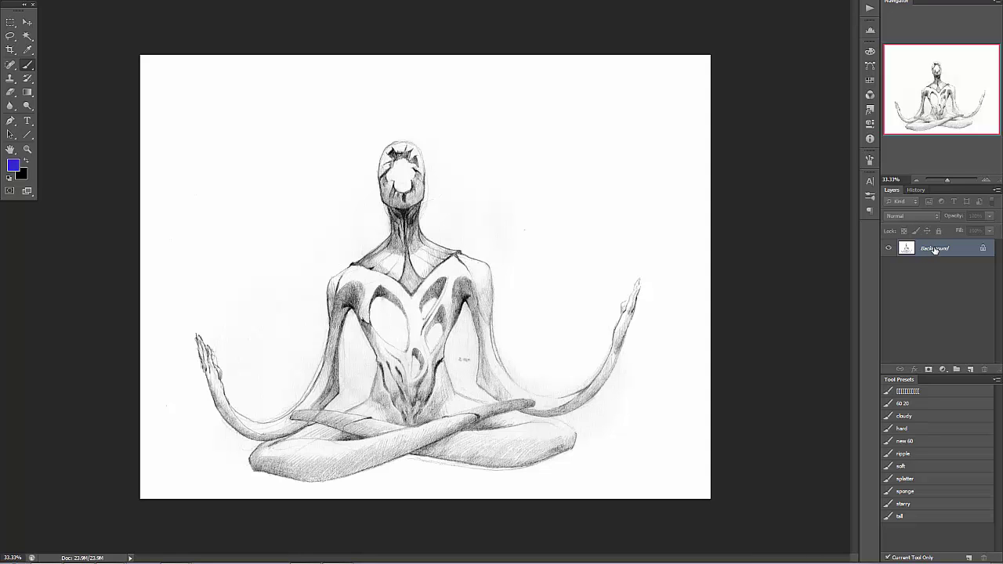
Step: Convert the locked Background into an editable layer with the default name and options
double_click(935, 250)
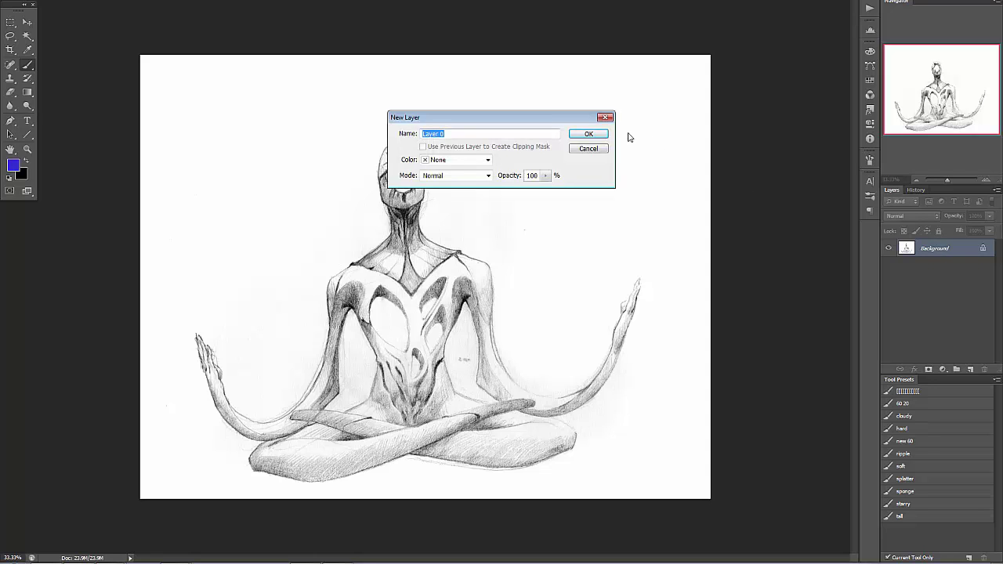
left_click(598, 133)
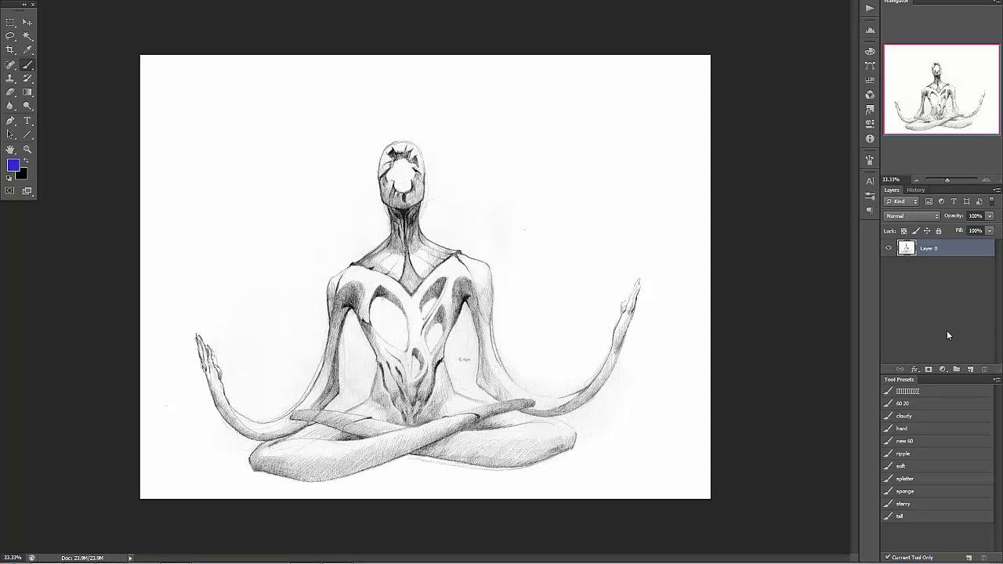
Step: Apply a Levels adjustment to the sketch with the midtone input at 0.92 and the white input at 237
key("ctrl+l")
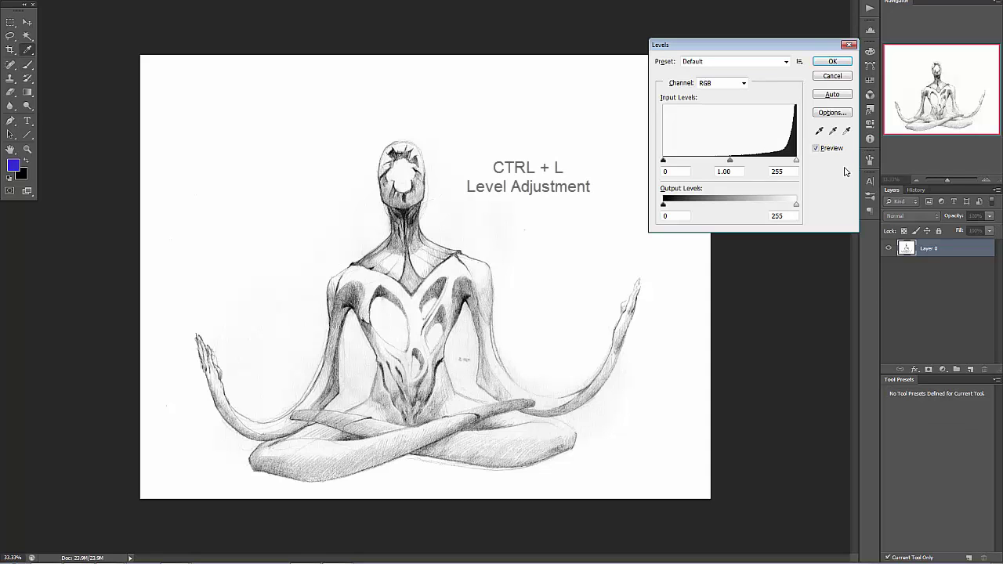
left_click(826, 77)
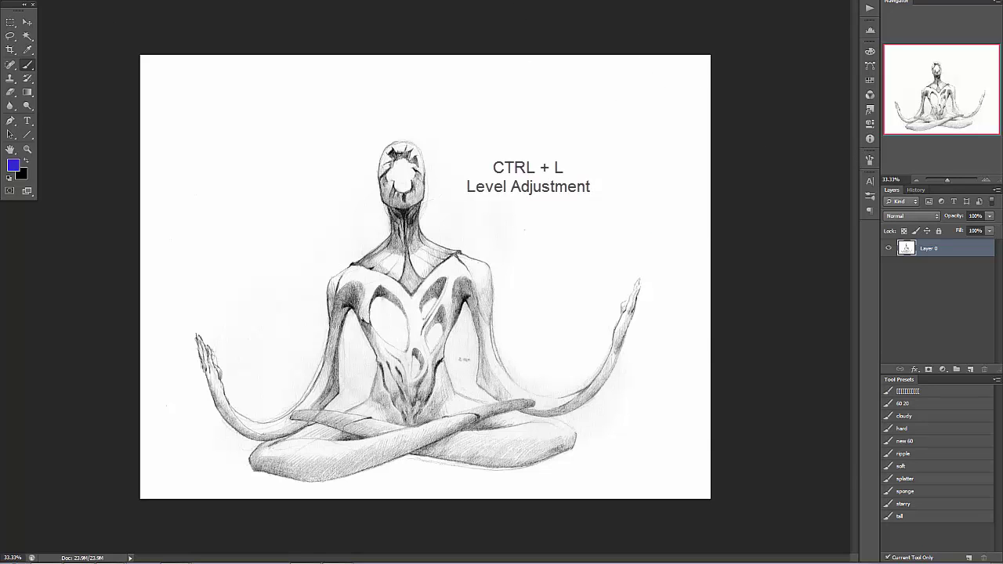
key("alt+i")
key("j")
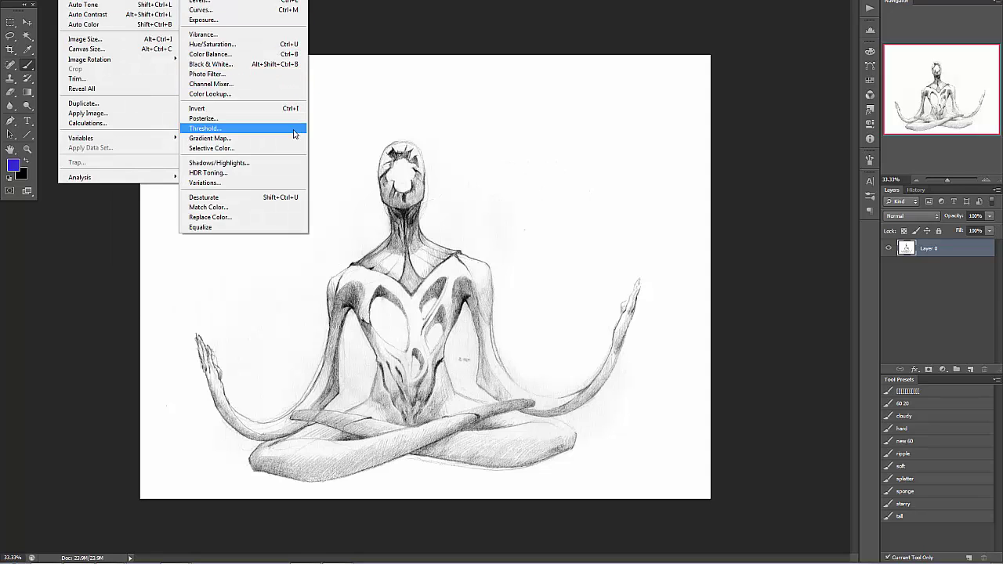
left_click(263, 5)
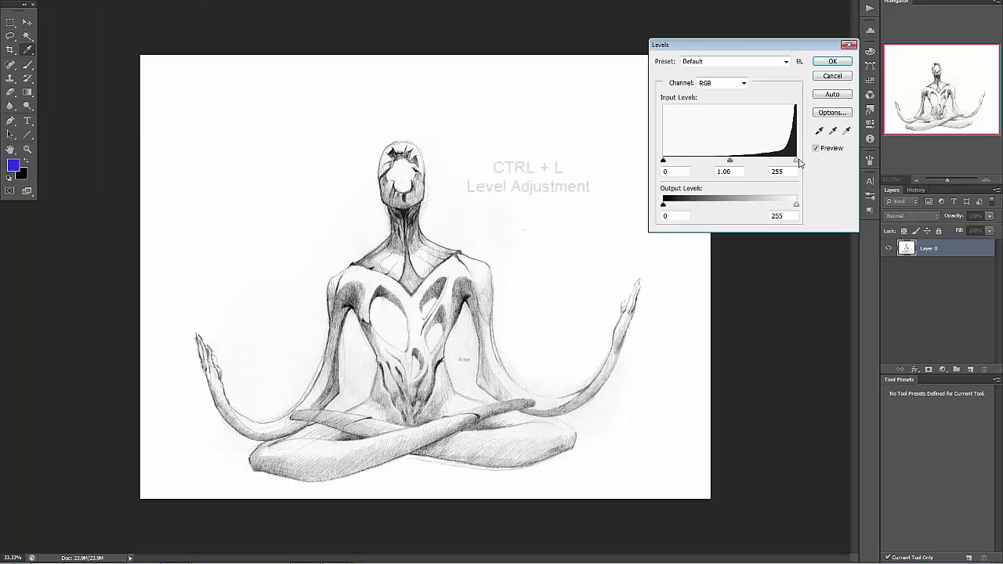
left_click_drag(797, 162, 790, 162)
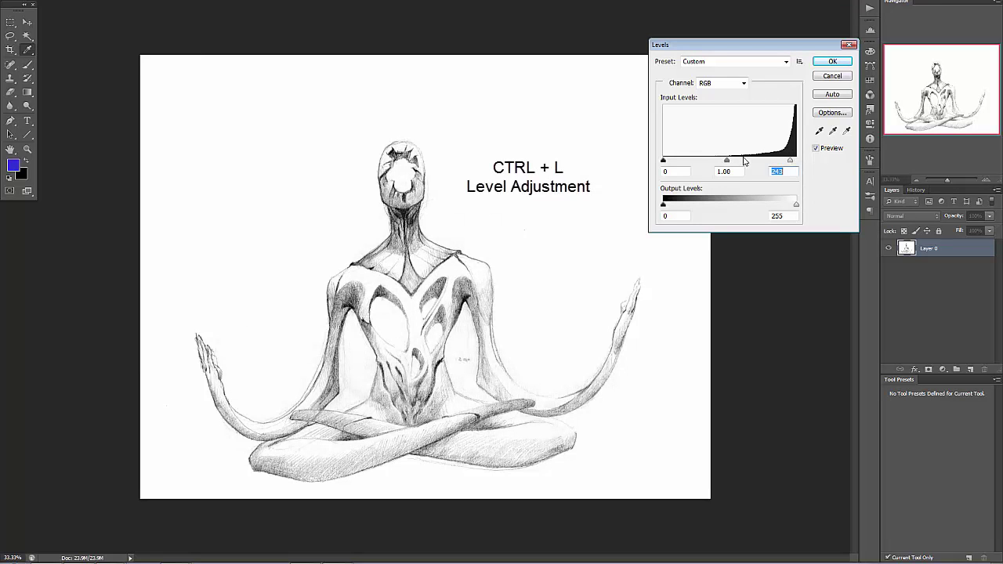
left_click_drag(728, 162, 789, 162)
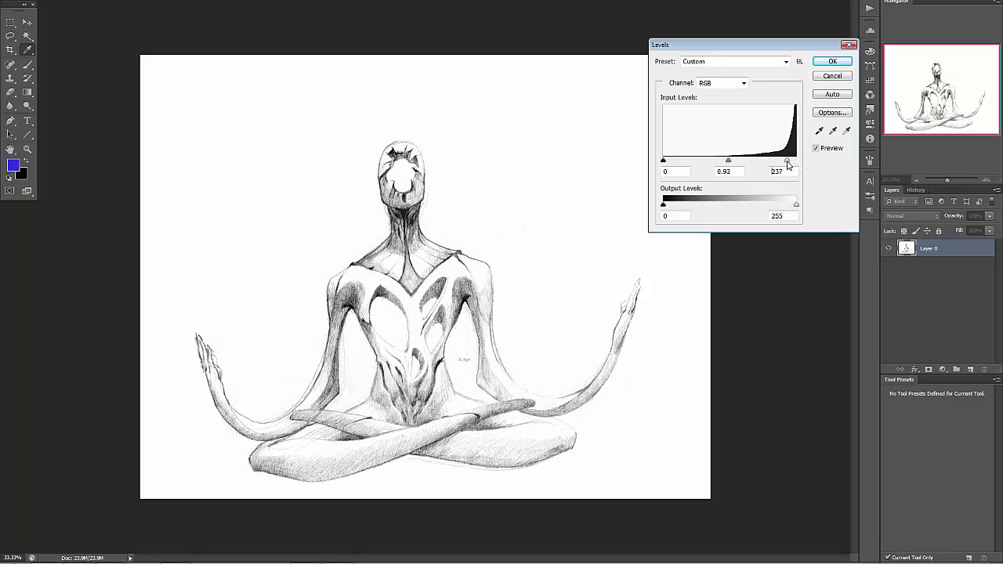
left_click(832, 61)
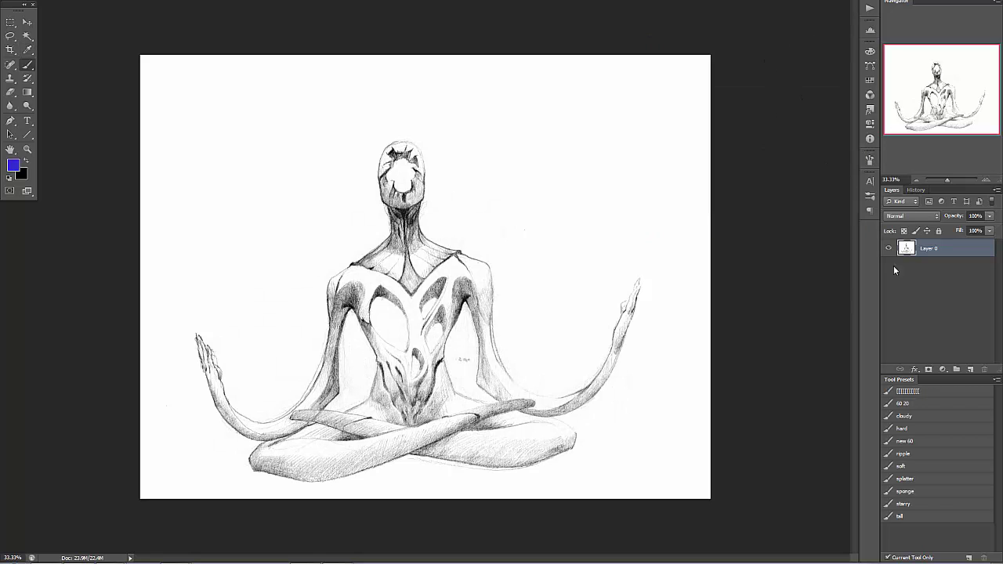
Step: Set up the Dodge tool with its range set to Highlights
left_click(28, 107)
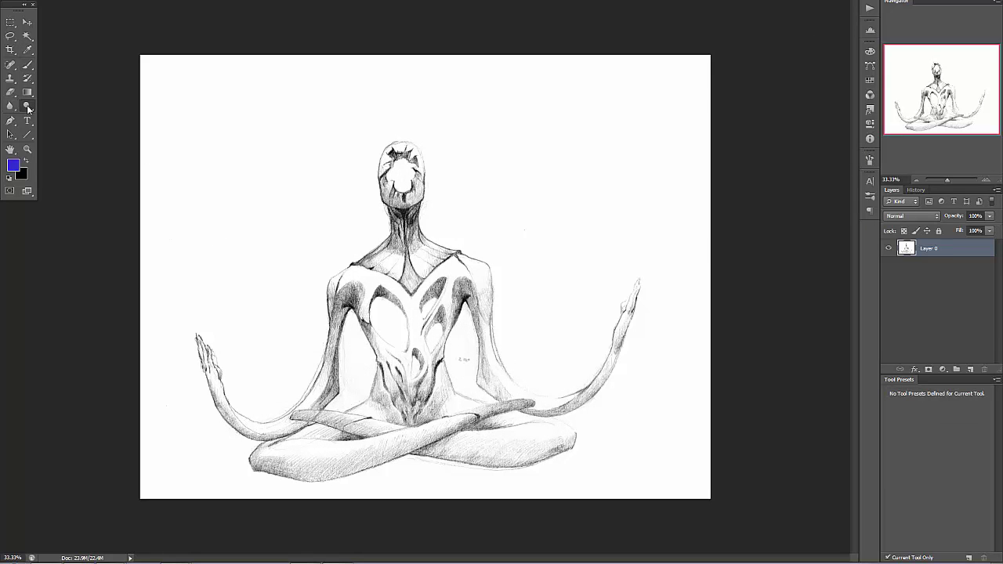
left_click(26, 110)
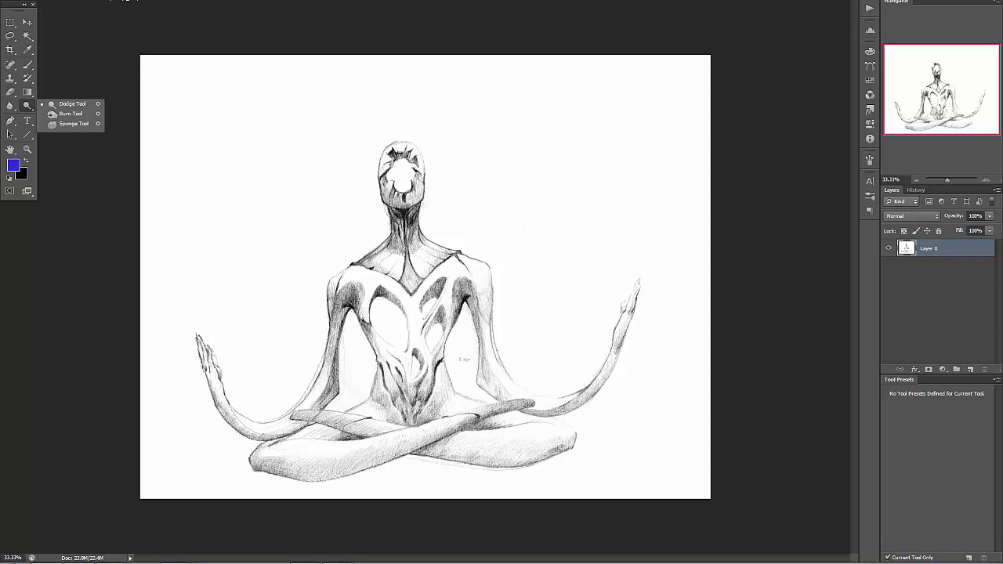
left_click(123, 3)
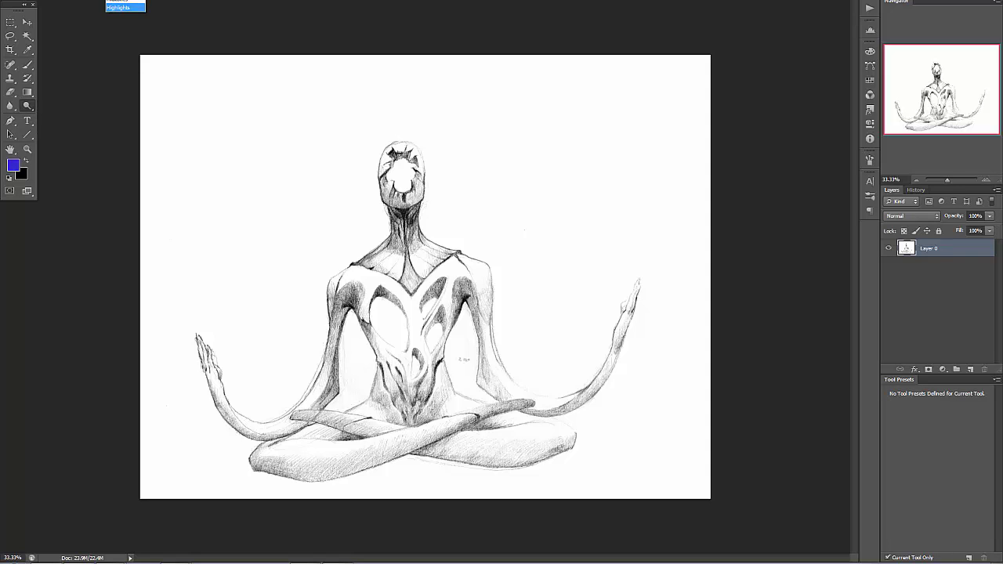
left_click(125, 8)
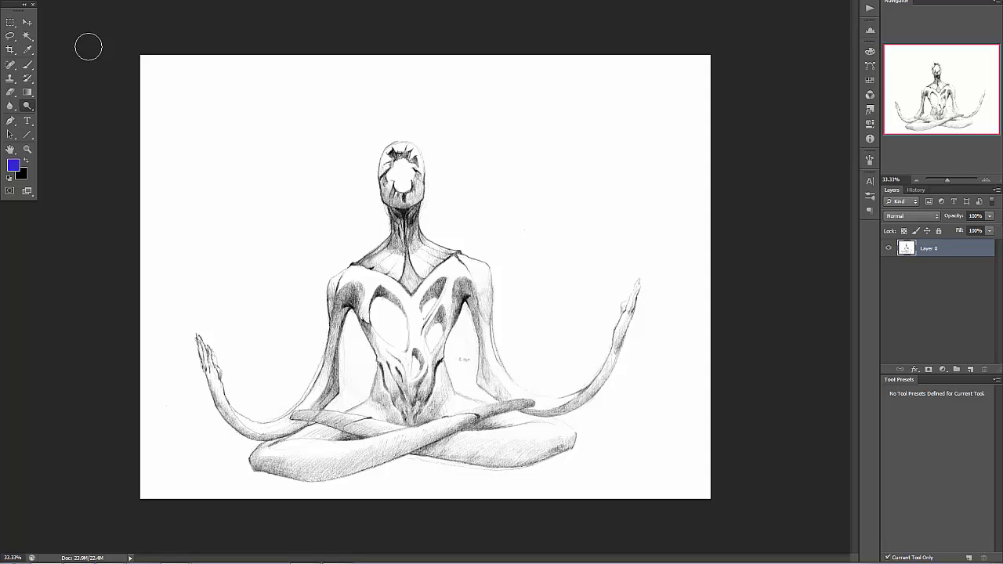
Step: Dodge away the smudges and the small written mark in the gaps between the arms and the torso, using a suitably sized brush
key("bracketright")
key("bracketright")
key("bracketright")
key("bracketright")
key("bracketright")
scroll(384, 369, "up", 2)
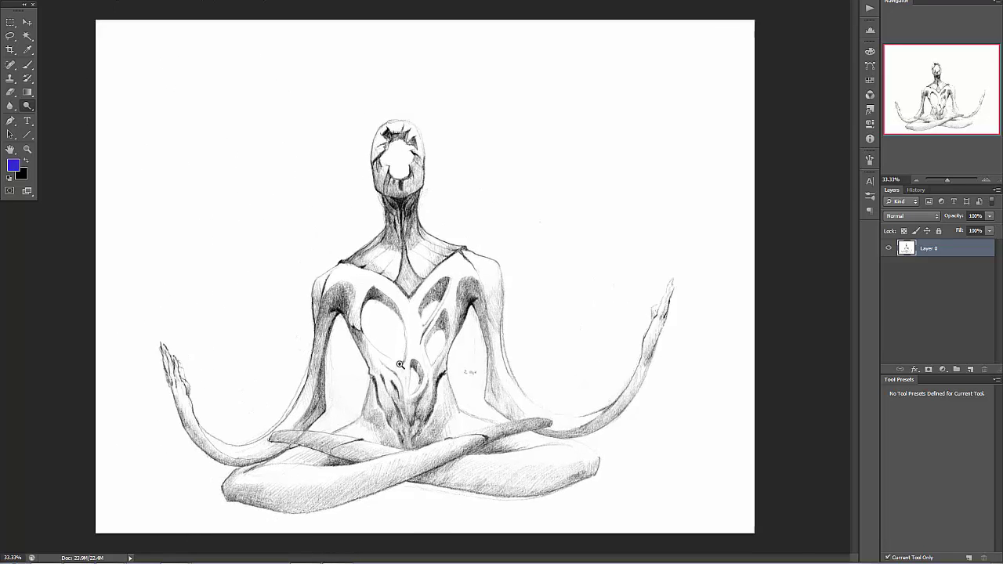
key("bracketleft")
key("bracketleft")
key("bracketleft")
key("bracketleft")
key("bracketleft")
key("bracketleft")
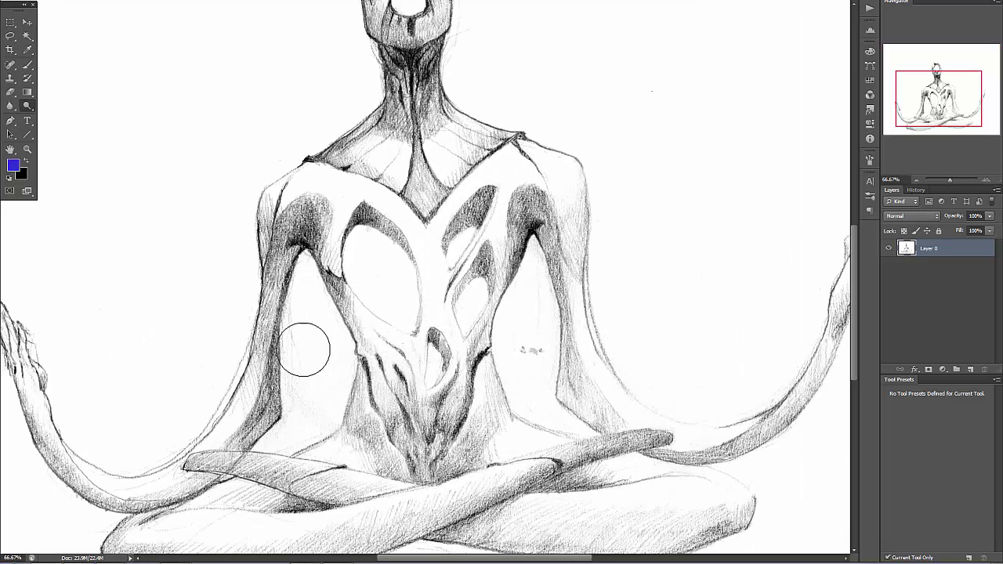
left_click_drag(301, 389, 311, 394)
mouse_move(541, 352)
left_mouse_down()
mouse_move(532, 263)
mouse_move(543, 313)
mouse_move(533, 250)
mouse_move(544, 310)
mouse_move(536, 247)
mouse_move(544, 324)
mouse_move(522, 212)
left_mouse_up()
scroll(523, 213, "up", 5)
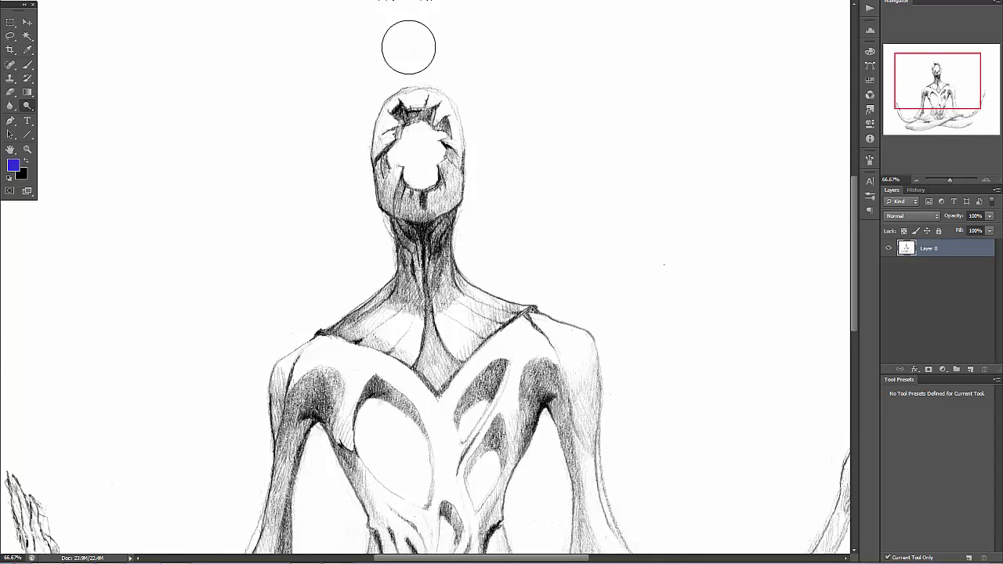
Step: Load the composite RGB channel as a selection through the channels, and deselect it again
key("ctrl+minus")
key("ctrl+minus")
key("ctrl+minus")
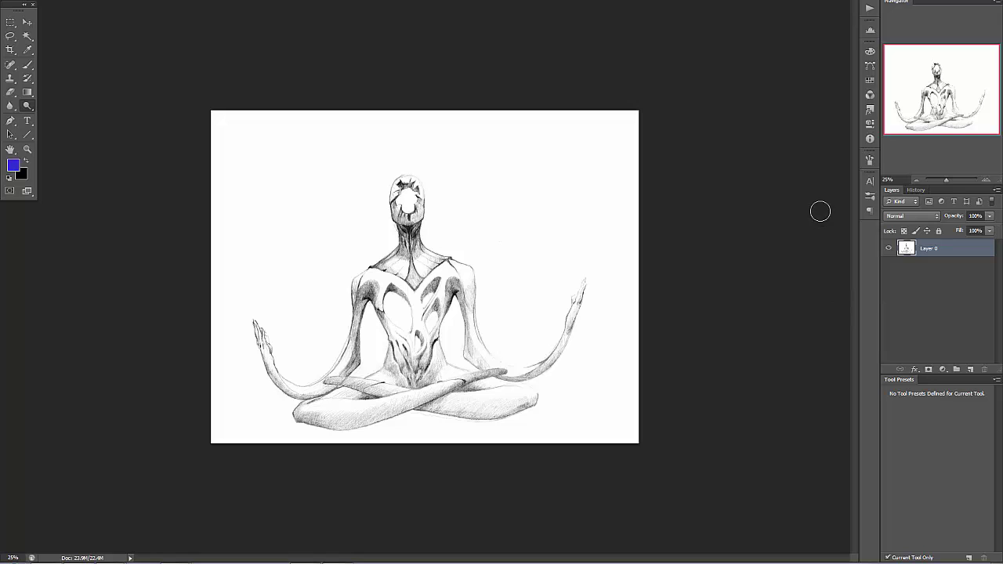
left_click(869, 94)
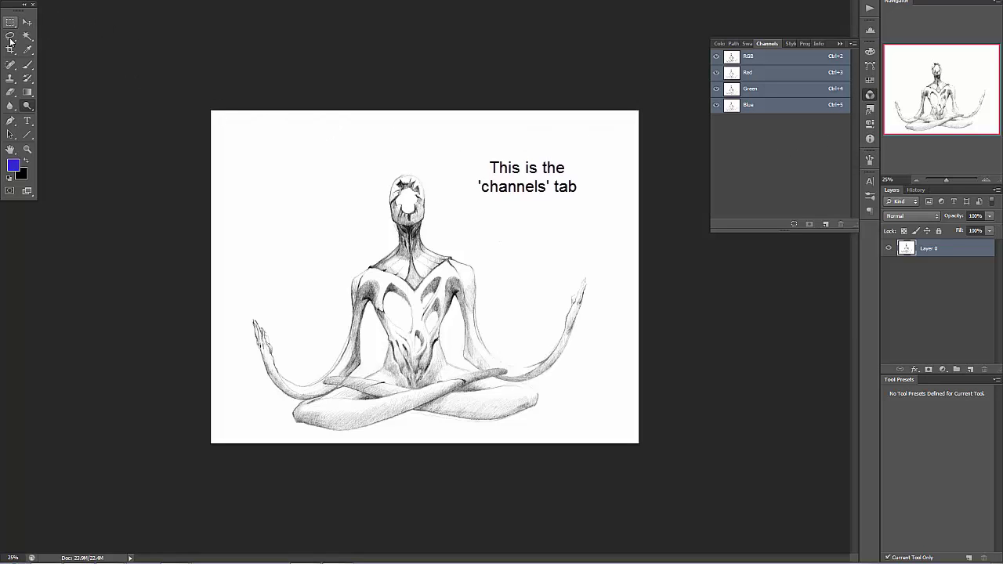
left_click(760, 59, "ctrl")
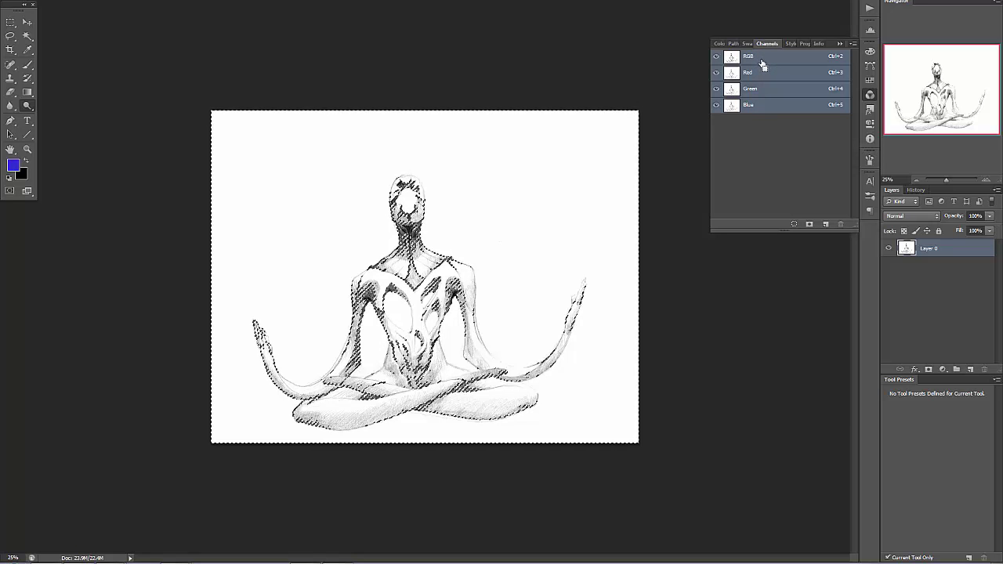
left_click(840, 44)
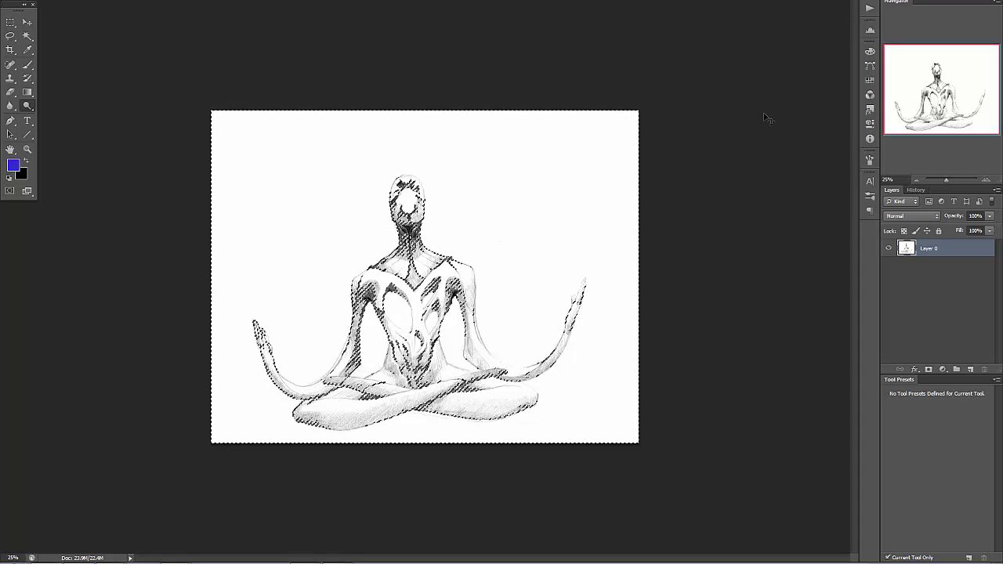
key("ctrl+d")
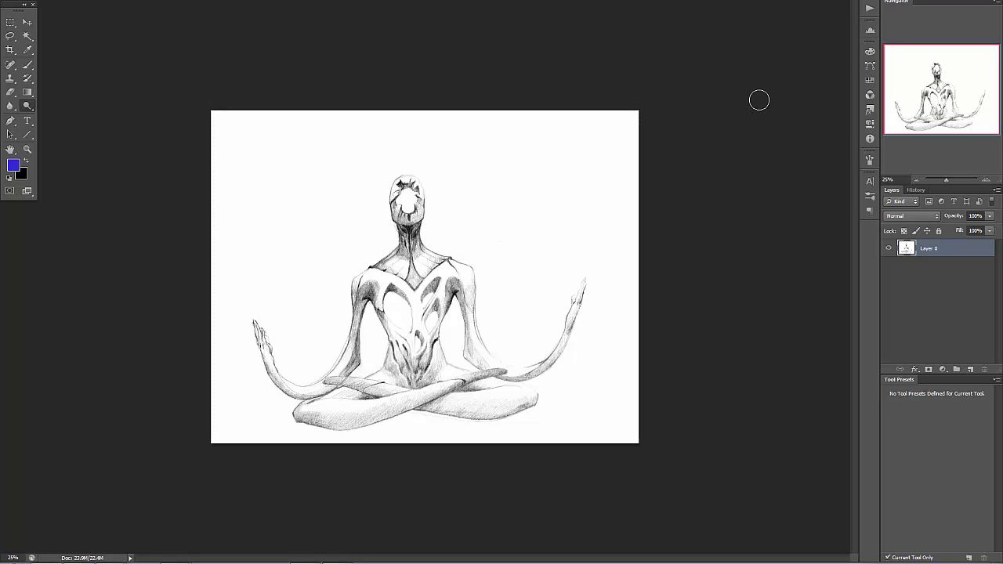
Step: Select the drawing's bright areas by luminosity, delete the white paper from the sketch layer and deselect
key("ctrl+alt+2")
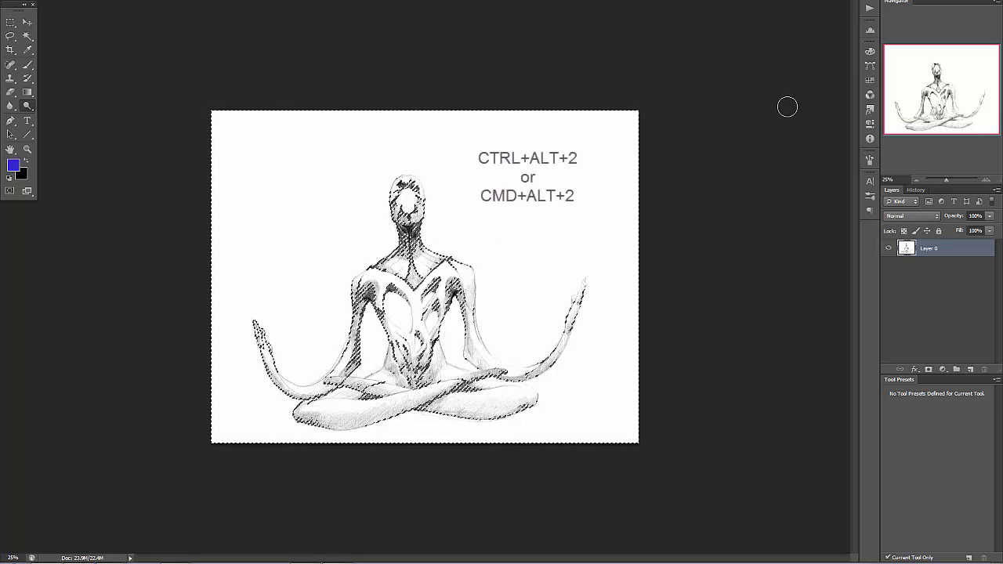
key("Delete")
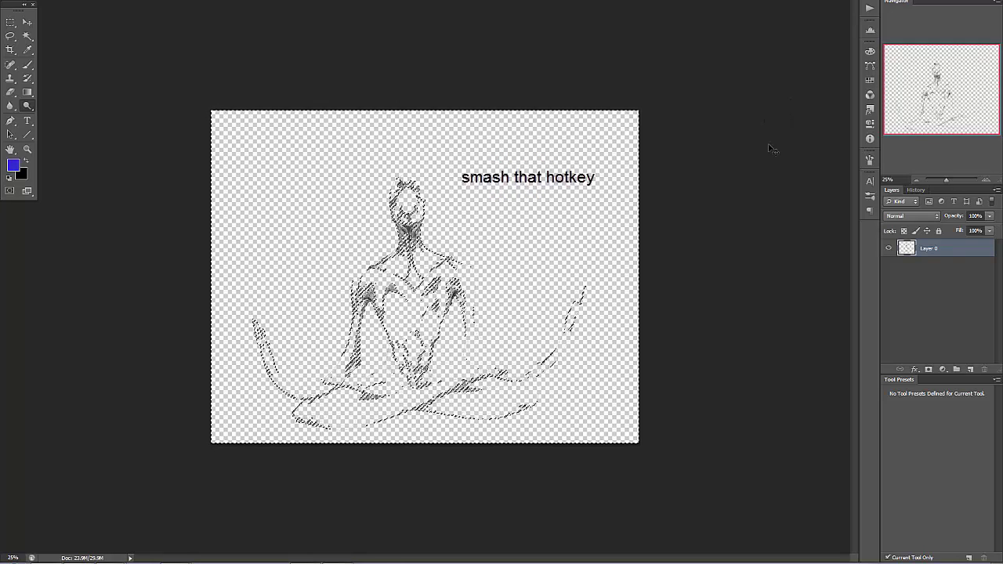
key("ctrl+d")
key("ctrl+z")
left_click(46, 0)
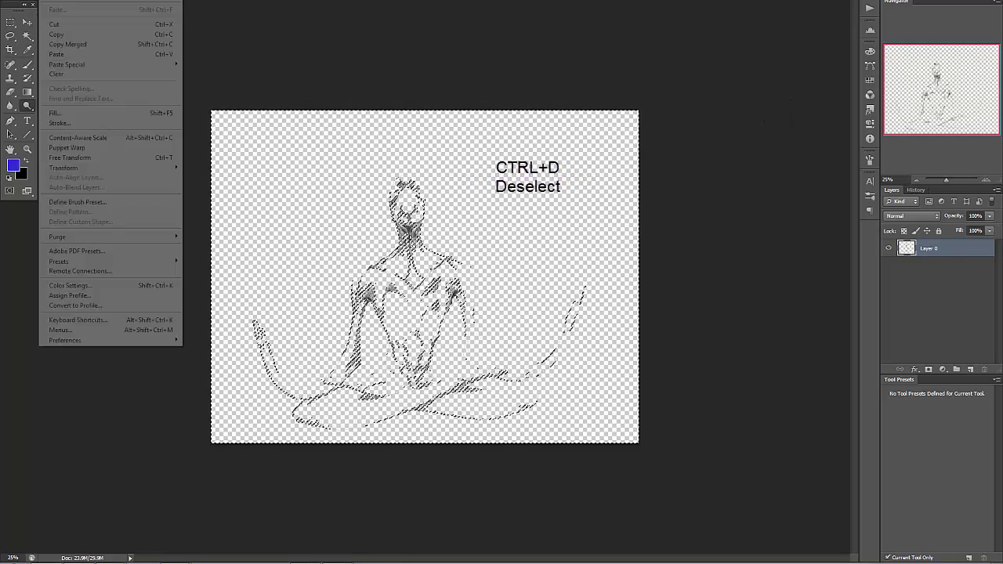
mouse_move(145, 0)
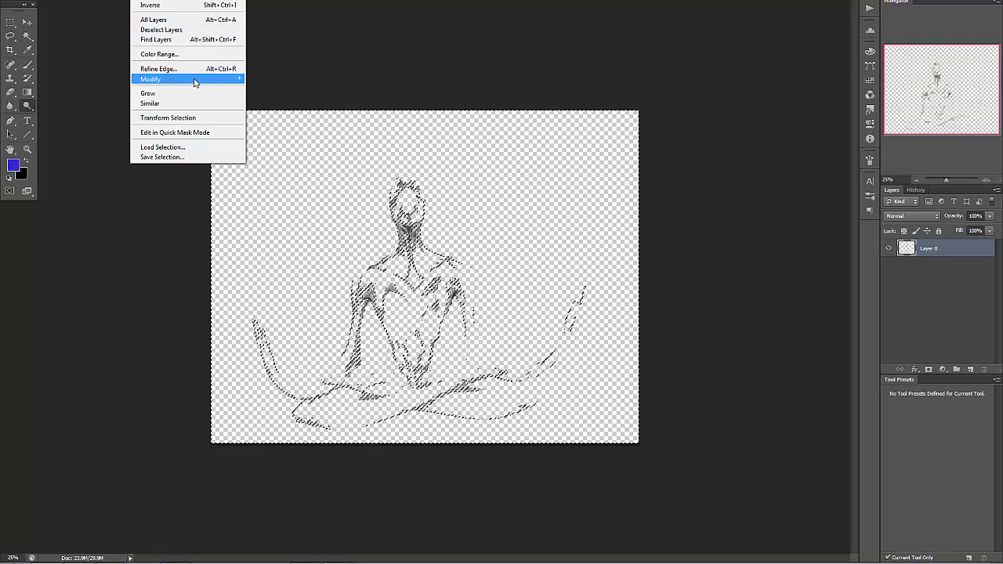
key("ctrl+d")
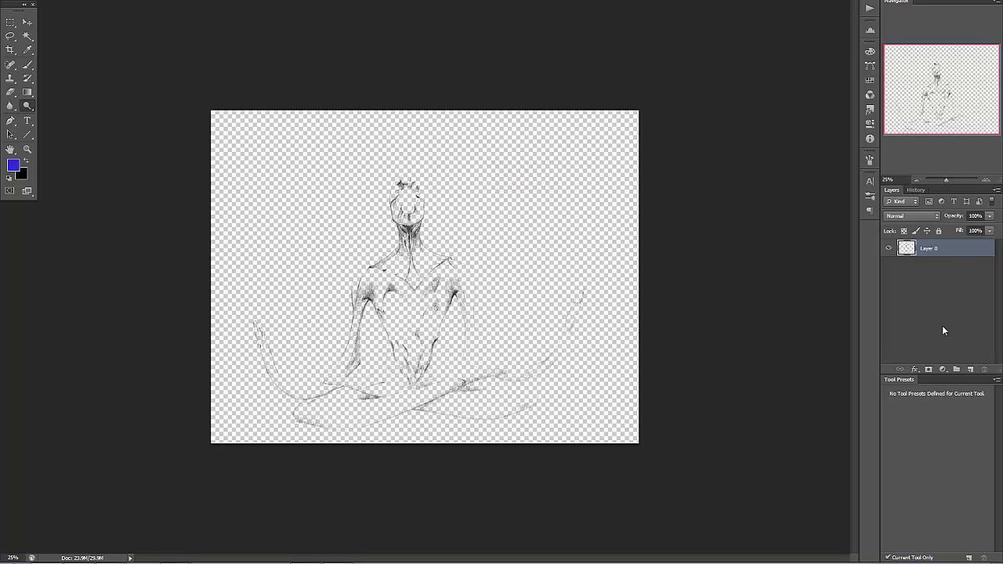
Step: Add a new layer beneath the sketch and fill it with a muted purple foreground color
left_click(969, 373)
left_click_drag(933, 249, 933, 273)
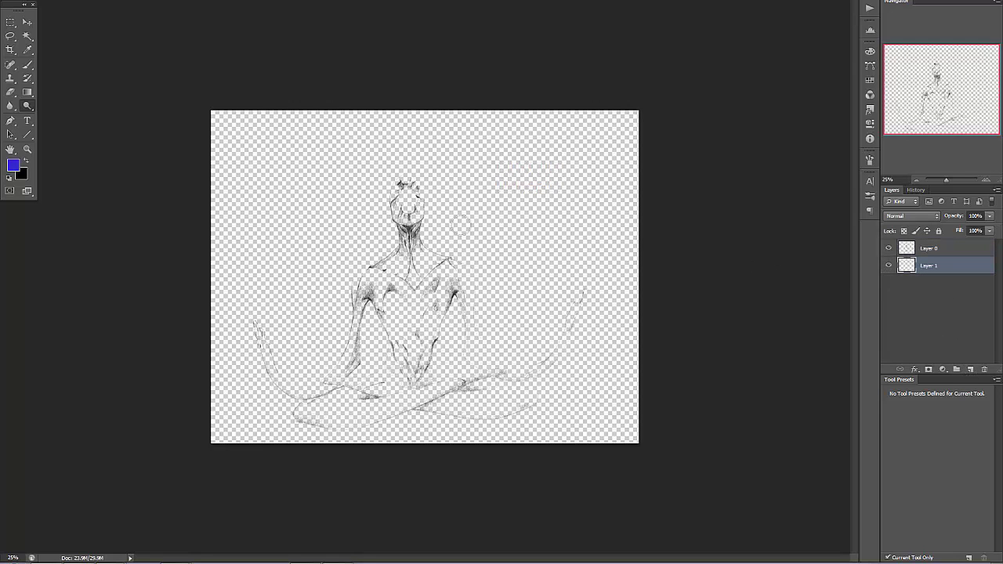
left_click(13, 166)
left_click(677, 260)
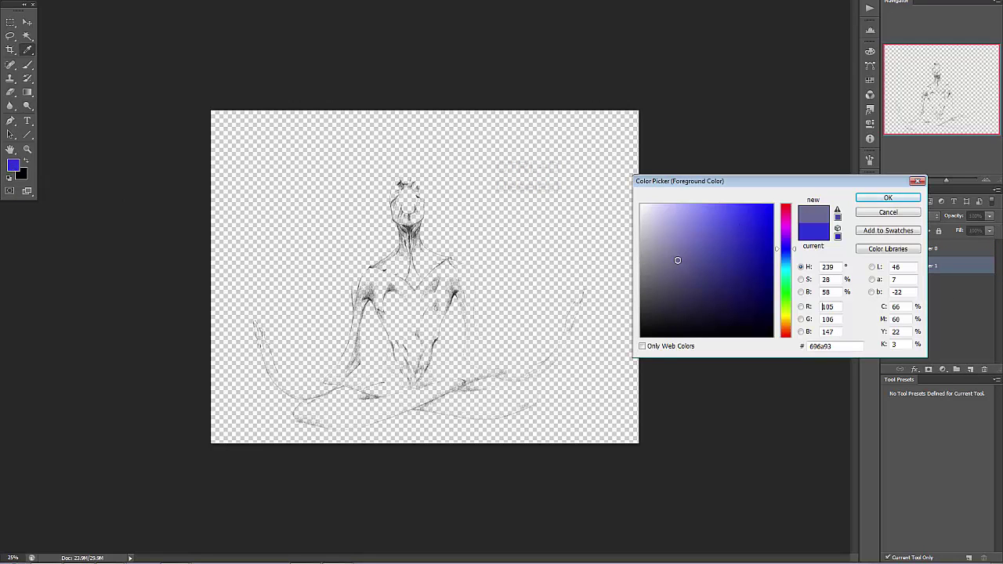
left_click(913, 199)
key("alt+BackSpace")
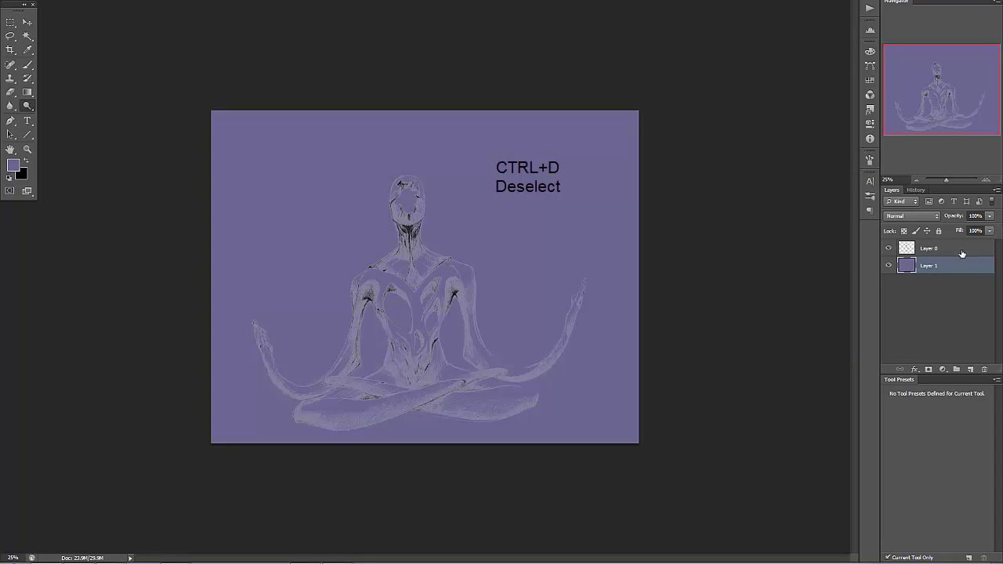
Step: Select the sketch layer and move the figure slightly up and to the right on the canvas
left_click(929, 249)
left_click_drag(551, 280, 561, 255)
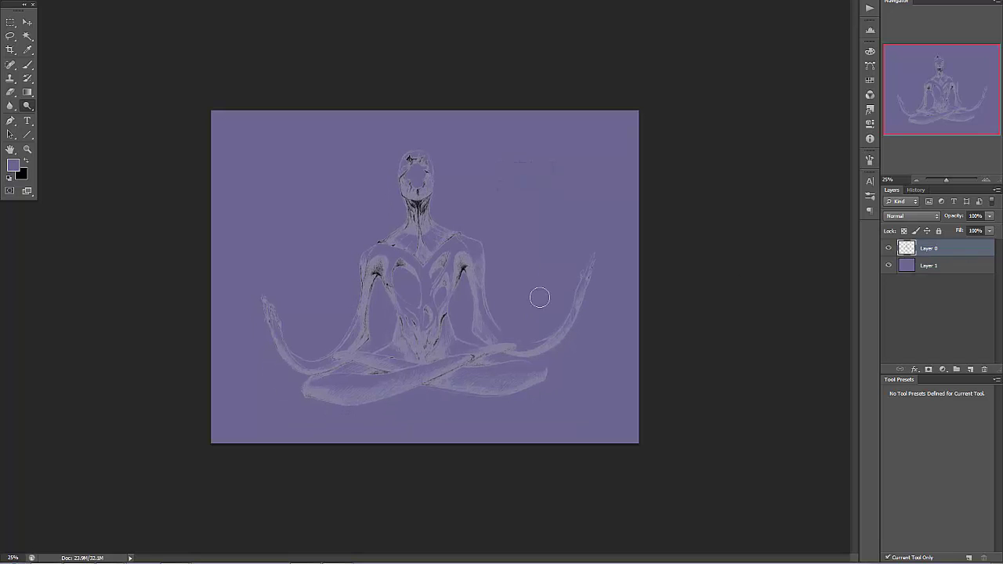
left_click(405, 269, "ctrl")
left_click(405, 269, "ctrl")
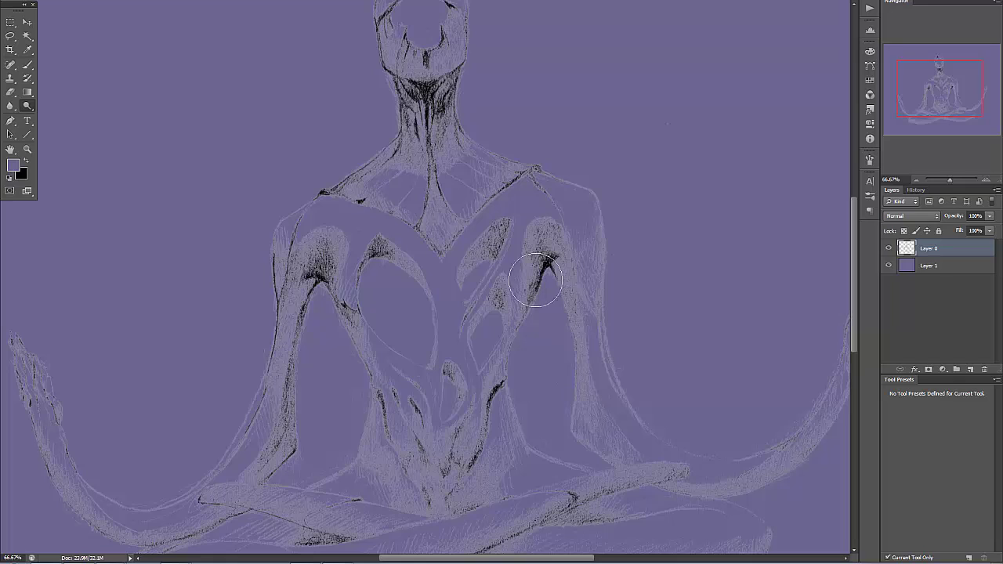
Step: Lock the sketch layer's transparent pixels and fill its linework with black
left_click(903, 231)
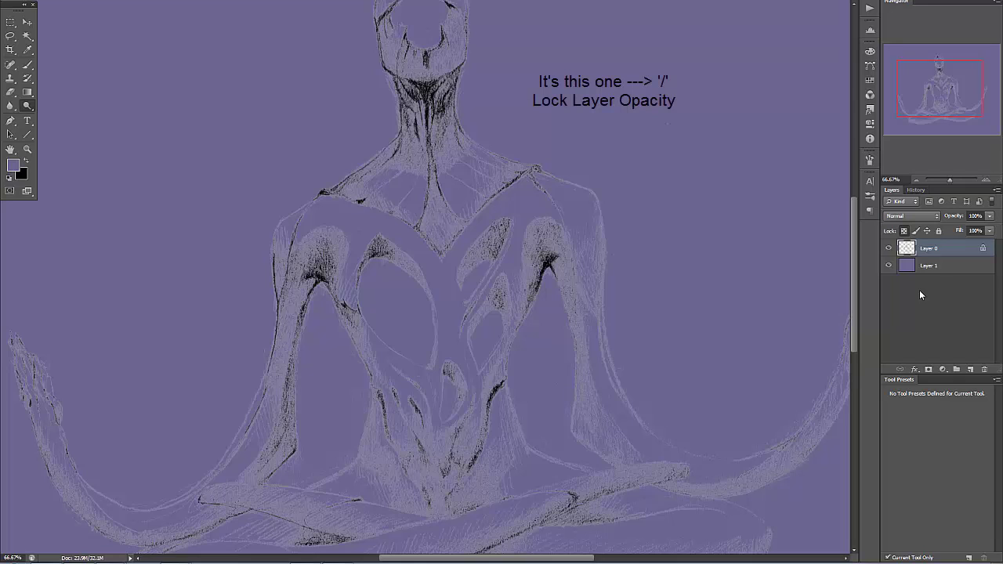
key("x")
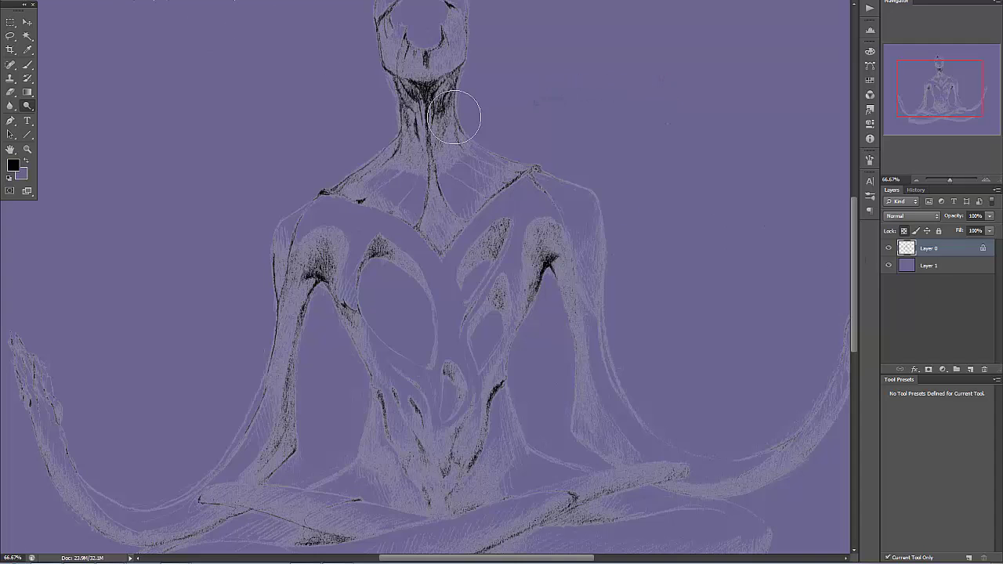
key("ctrl+minus")
key("ctrl+minus")
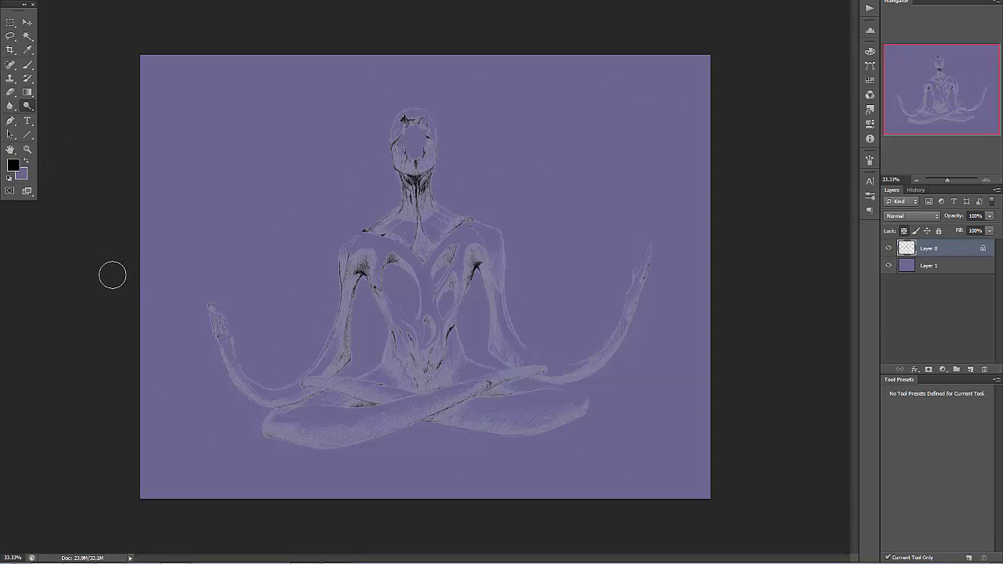
key("alt+BackSpace")
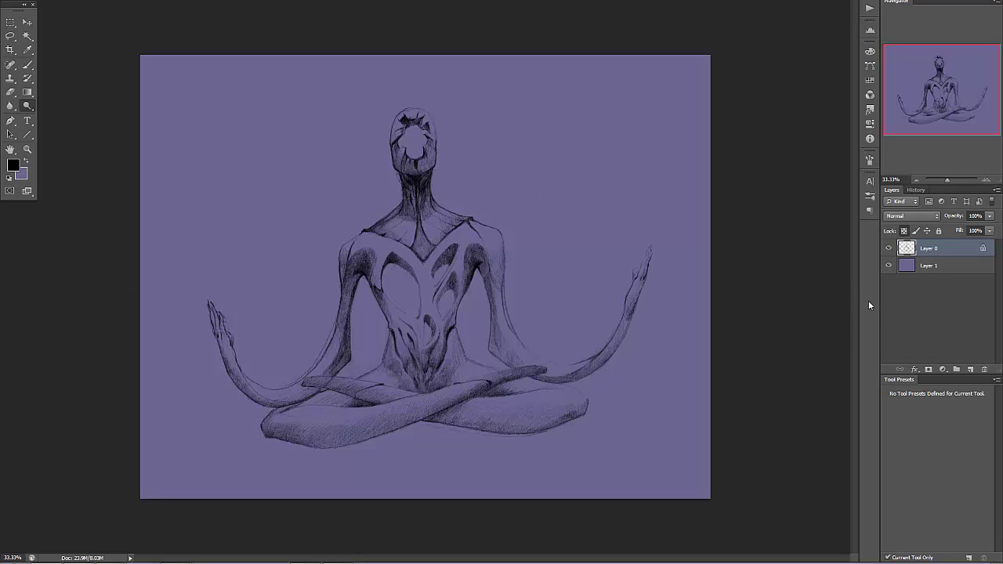
Step: Add a new layer between the purple background and the sketch, and set up the Brush with a deep red foreground color
left_click(943, 268)
left_click(970, 369)
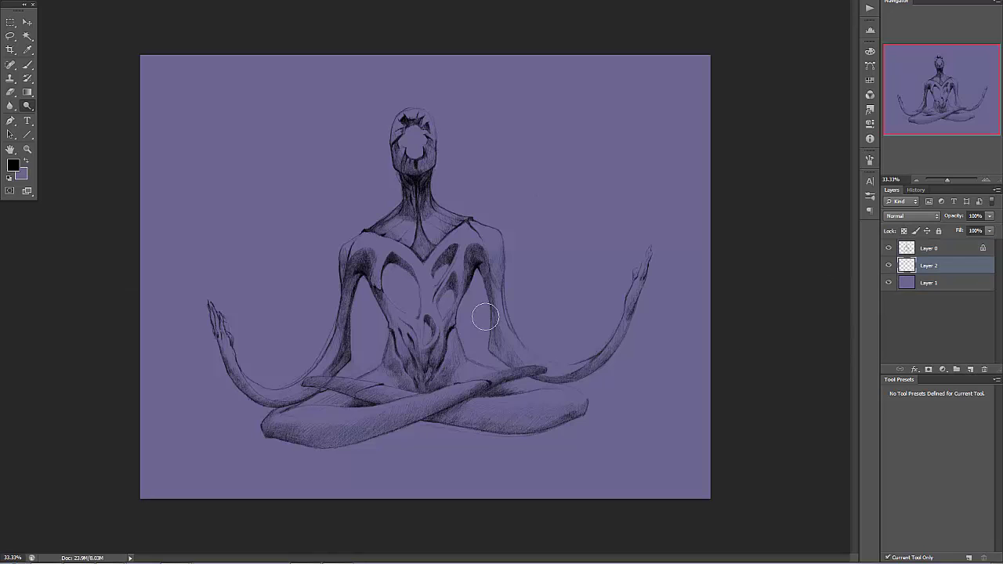
left_click(13, 165)
left_click(763, 247)
left_click(888, 197)
key("b")
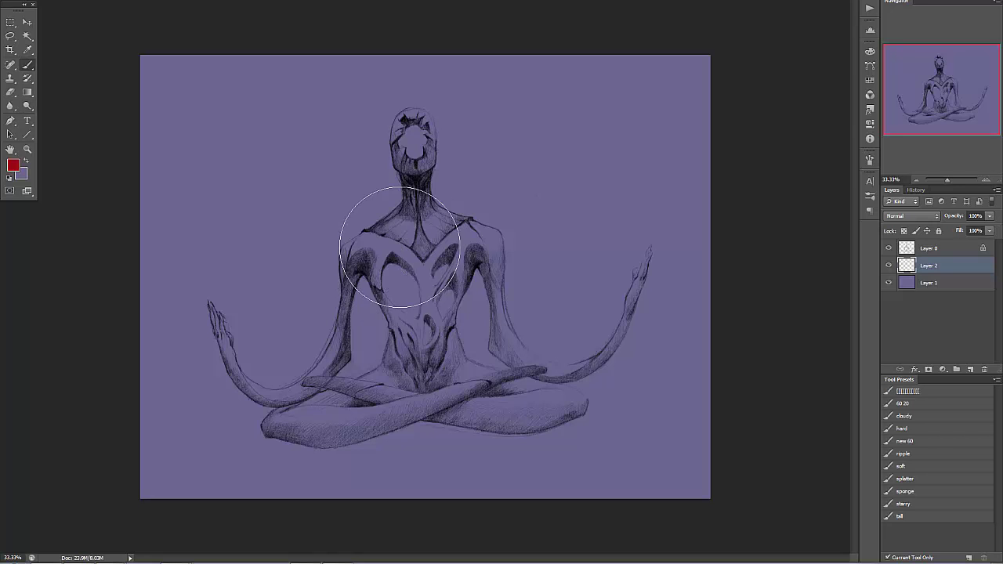
Step: Brush soft red over the neck, chest and one shoulder beneath the linework, inspect it up close, and clear the paint layer
mouse_move(397, 246)
left_mouse_down()
mouse_move(411, 227)
mouse_move(417, 329)
mouse_move(418, 281)
mouse_move(462, 254)
mouse_move(418, 181)
mouse_move(421, 241)
mouse_move(402, 271)
mouse_move(388, 262)
mouse_move(403, 251)
mouse_move(398, 268)
mouse_move(413, 261)
mouse_move(368, 263)
mouse_move(351, 281)
mouse_move(353, 257)
mouse_move(345, 296)
mouse_move(361, 255)
mouse_move(348, 288)
mouse_move(345, 266)
mouse_move(388, 224)
mouse_move(357, 251)
mouse_move(348, 248)
mouse_move(345, 261)
mouse_move(388, 238)
left_mouse_up()
key("bracketleft")
key("bracketleft")
key("bracketleft")
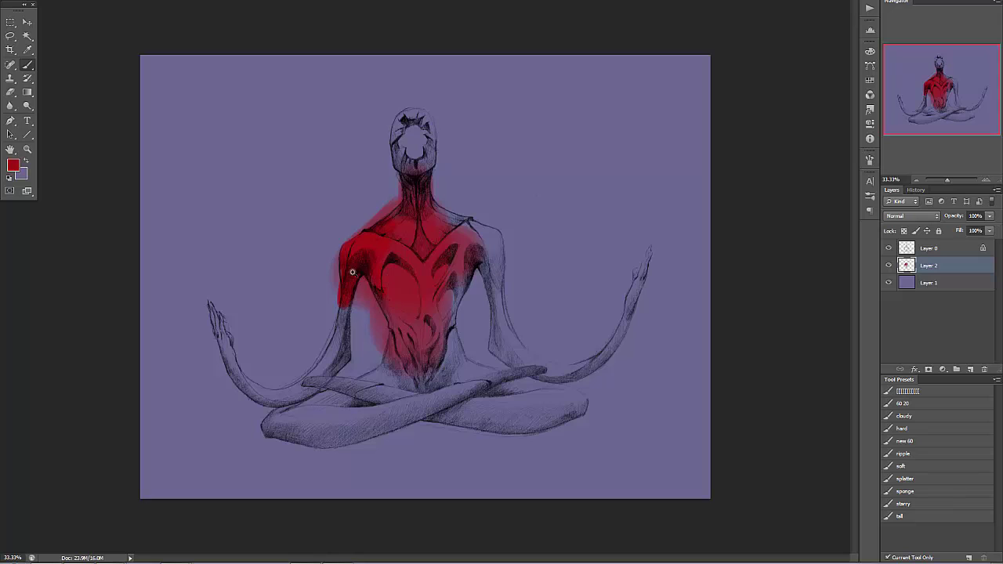
scroll(356, 269, "up", 5)
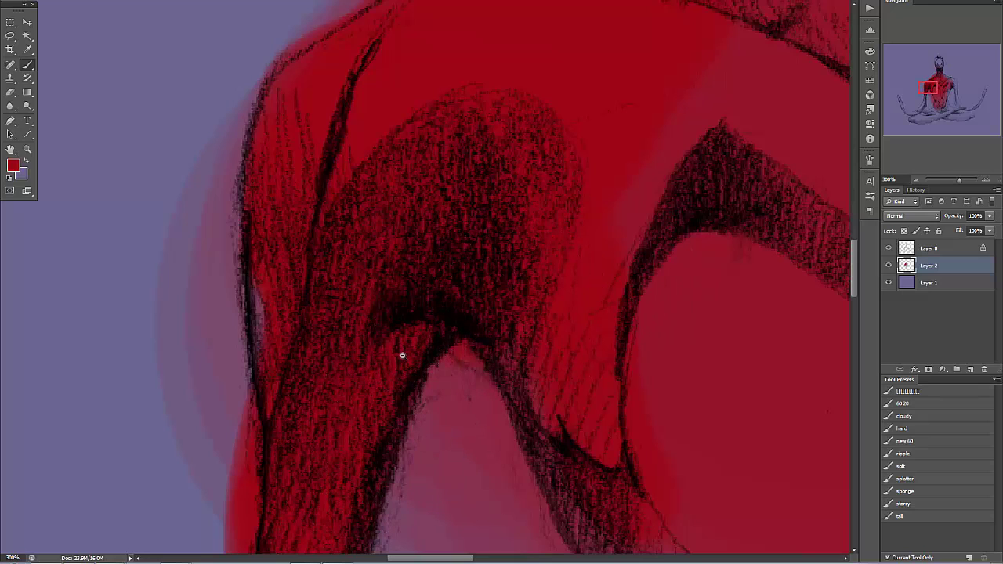
scroll(398, 351, "down", 5)
key("Delete")
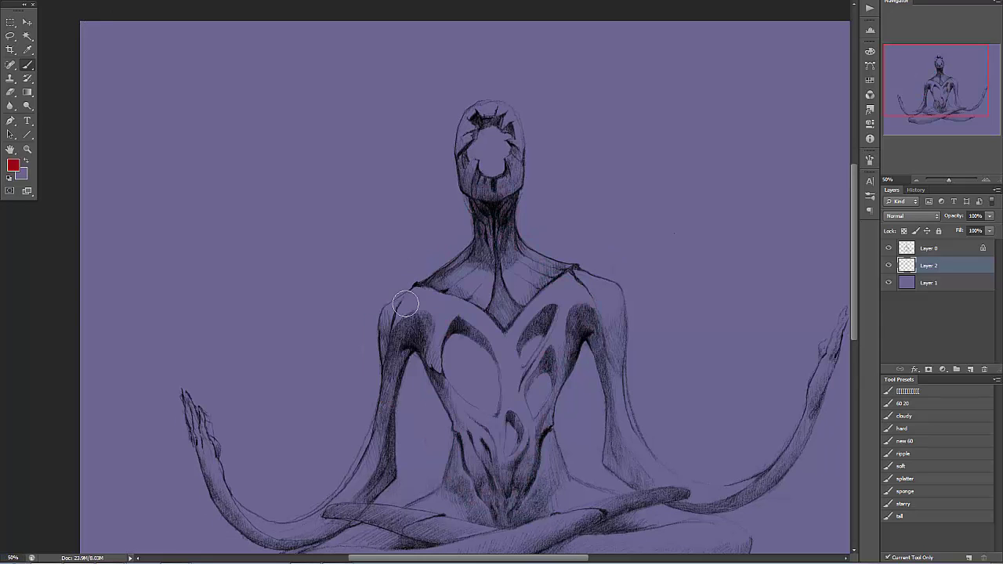
Step: Unlock the sketch layer's transparent pixels, and try placing a copy of the lassoed head over the figure's shoulder
left_click_drag(544, 302, 402, 288)
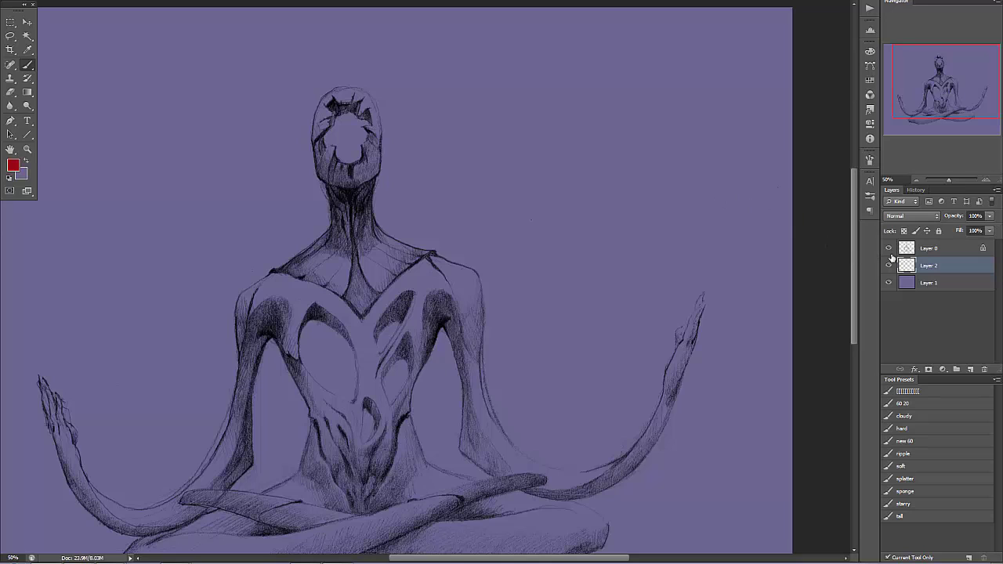
left_click(925, 249)
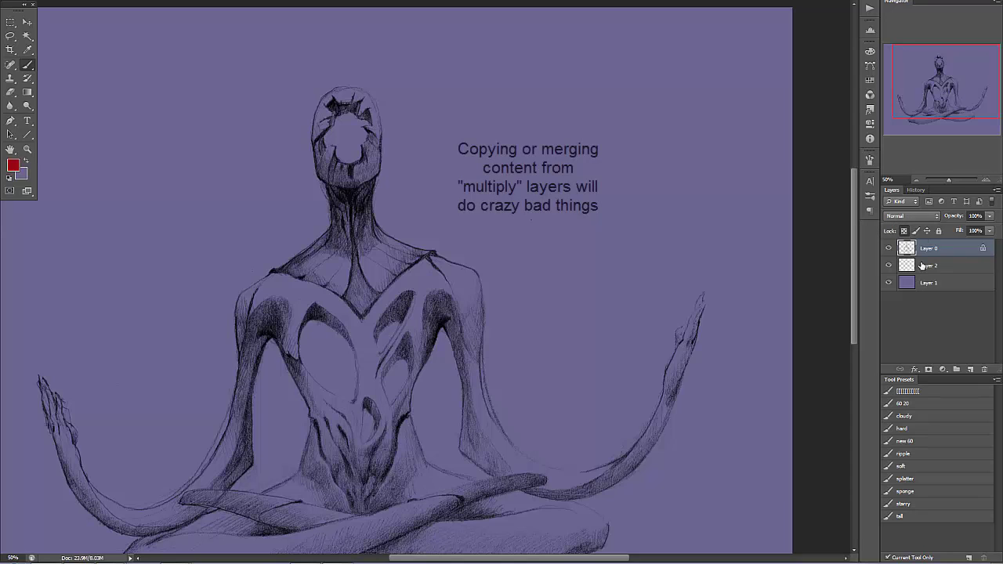
left_click(916, 191)
left_click(892, 190)
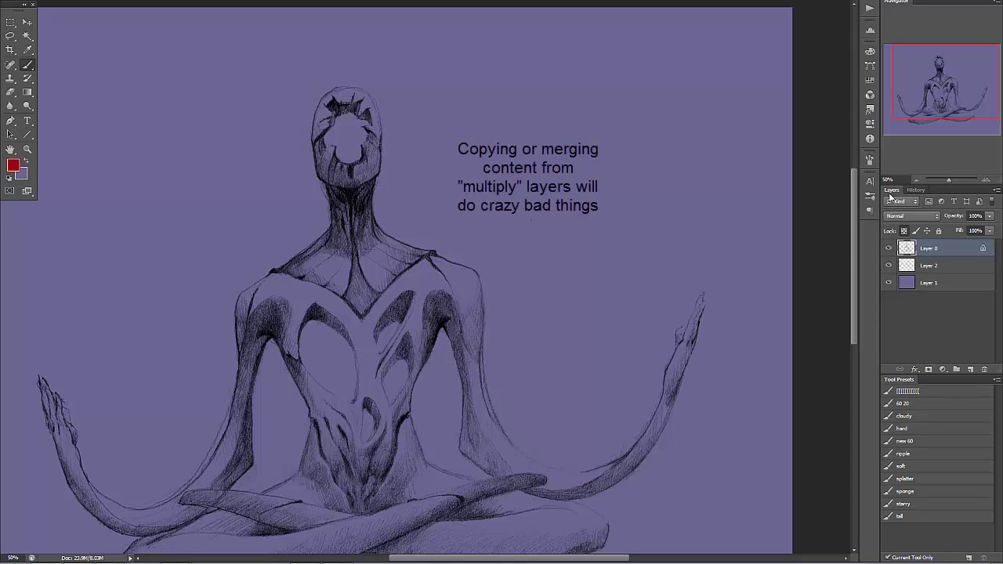
left_click(11, 36)
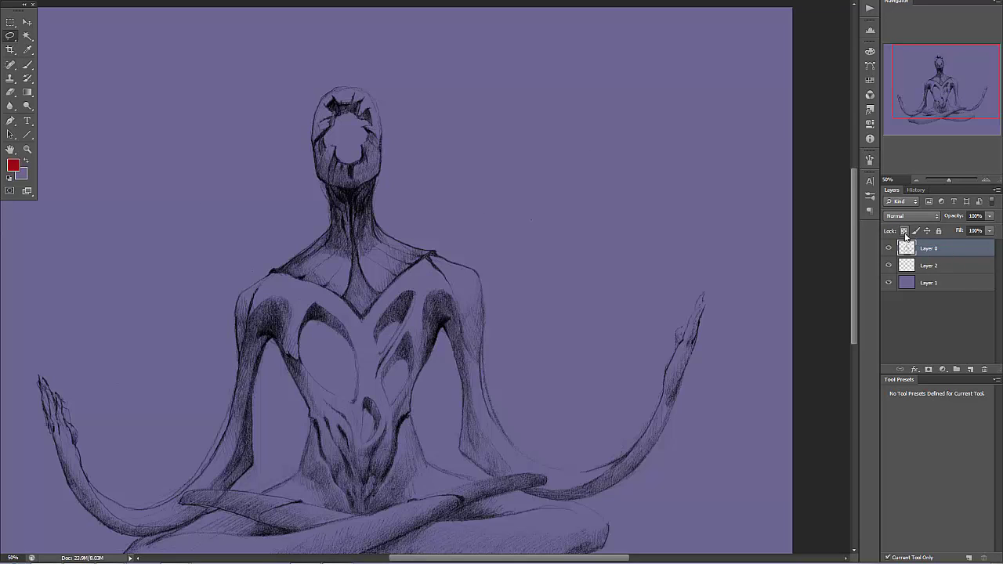
mouse_move(289, 198)
left_mouse_down()
mouse_move(431, 154)
mouse_move(257, 77)
mouse_move(287, 195)
left_mouse_up()
mouse_move(384, 189)
left_mouse_down()
mouse_move(437, 189)
mouse_move(494, 232)
left_mouse_up()
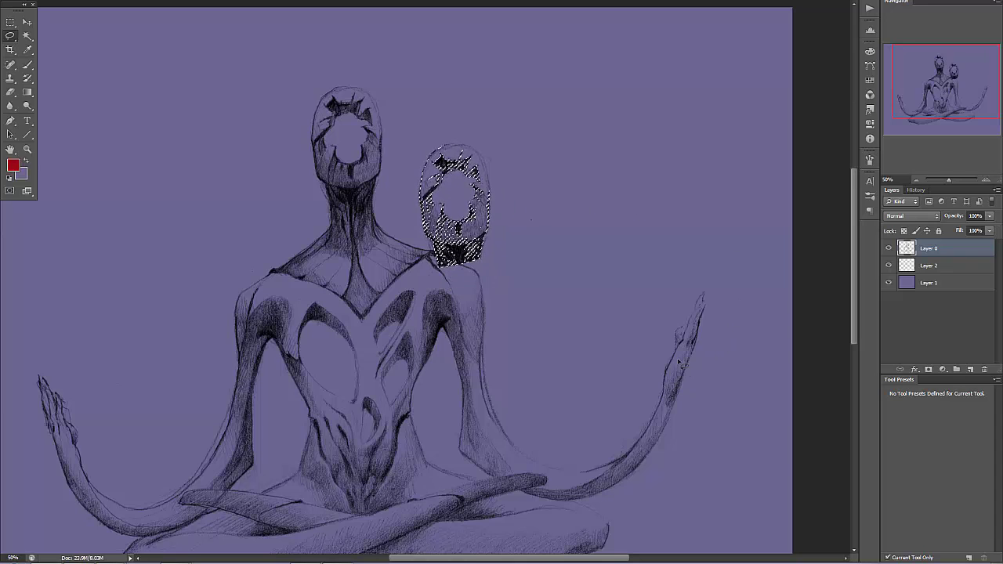
key("ctrl+z")
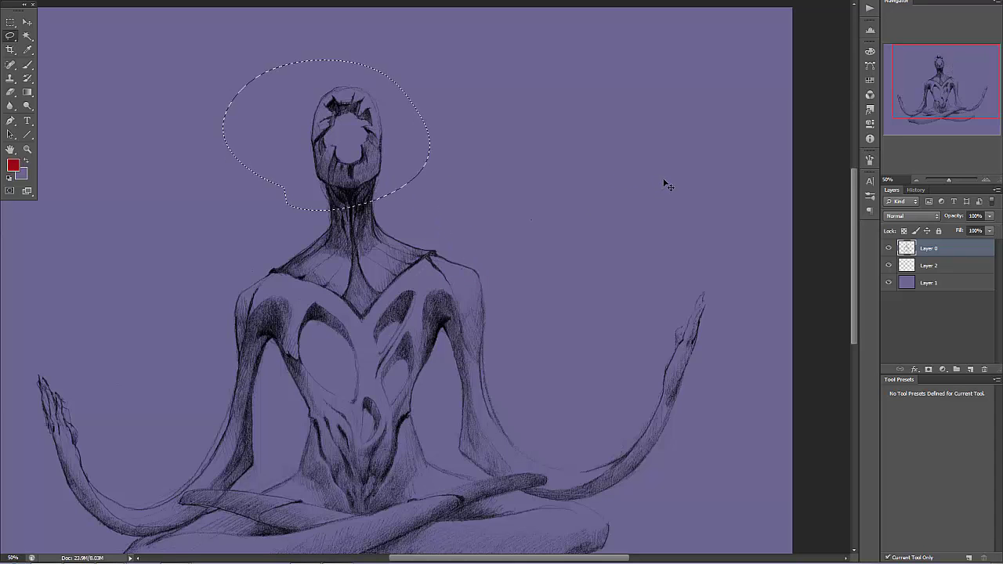
Step: Copy the lassoed head onto two new layers and place one copy above each shoulder
key("ctrl+j")
left_click_drag(416, 233, 416, 287)
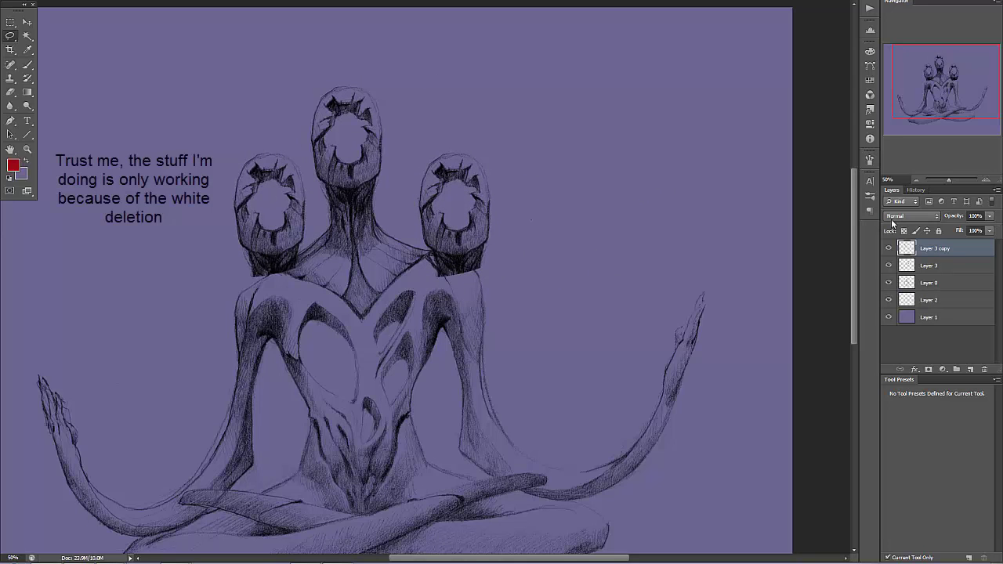
mouse_move(500, 285)
left_mouse_down()
mouse_move(496, 297)
mouse_move(505, 296)
left_mouse_up()
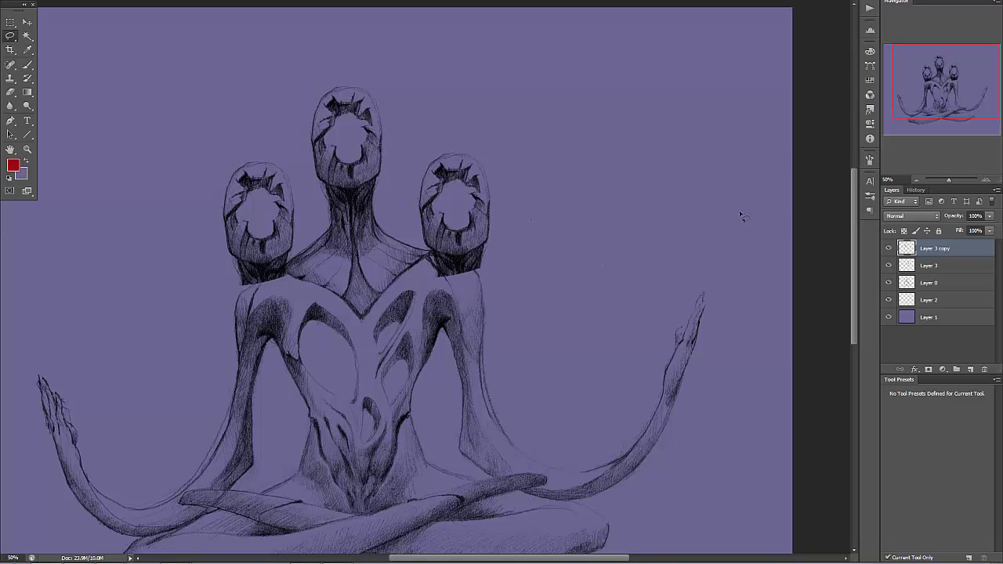
Step: Undo the two head copies and the head's lasso selection
key("ctrl+alt+z")
key("ctrl+alt+z")
key("ctrl+alt+z")
key("ctrl+alt+z")
key("ctrl+alt+z")
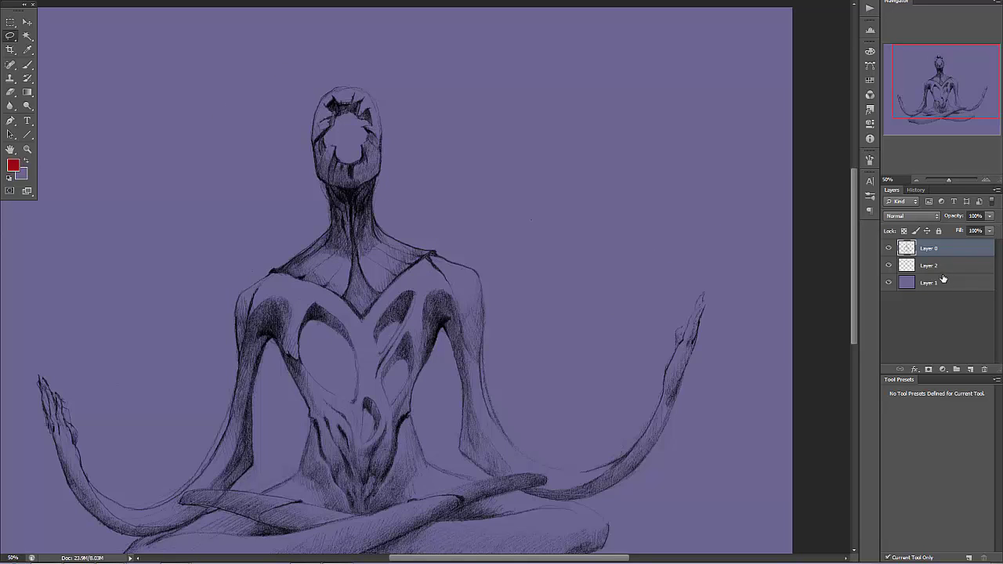
Step: On the empty layer beneath the sketch, brush deep red over one shoulder, its upper arm and the adjoining side of the neck
key("alt+bracketleft")
key("b")
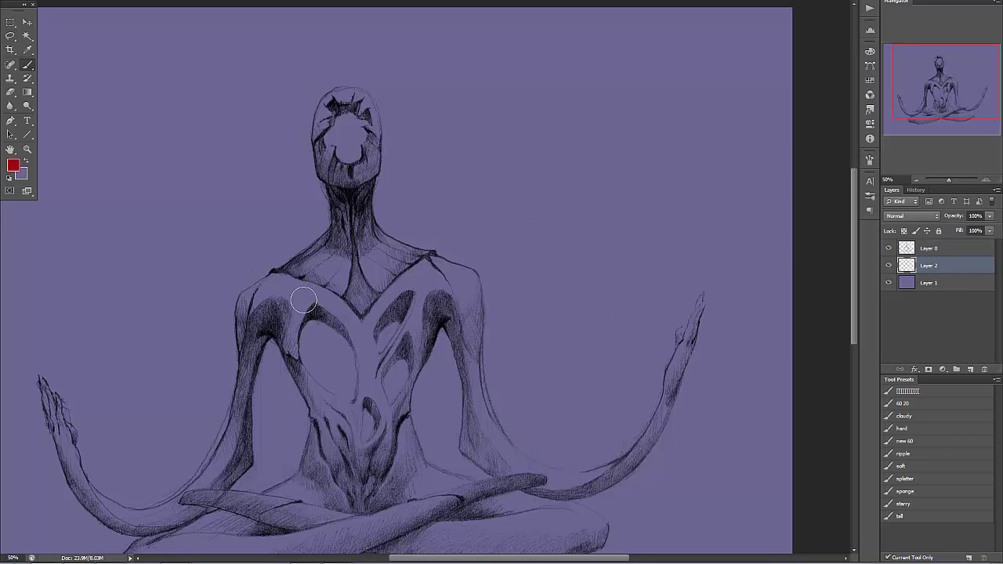
mouse_move(249, 315)
left_mouse_down()
mouse_move(246, 346)
mouse_move(243, 314)
mouse_move(264, 293)
mouse_move(244, 298)
mouse_move(272, 280)
mouse_move(257, 296)
mouse_move(246, 370)
mouse_move(269, 332)
mouse_move(292, 353)
mouse_move(272, 318)
mouse_move(306, 303)
mouse_move(338, 249)
left_mouse_up()
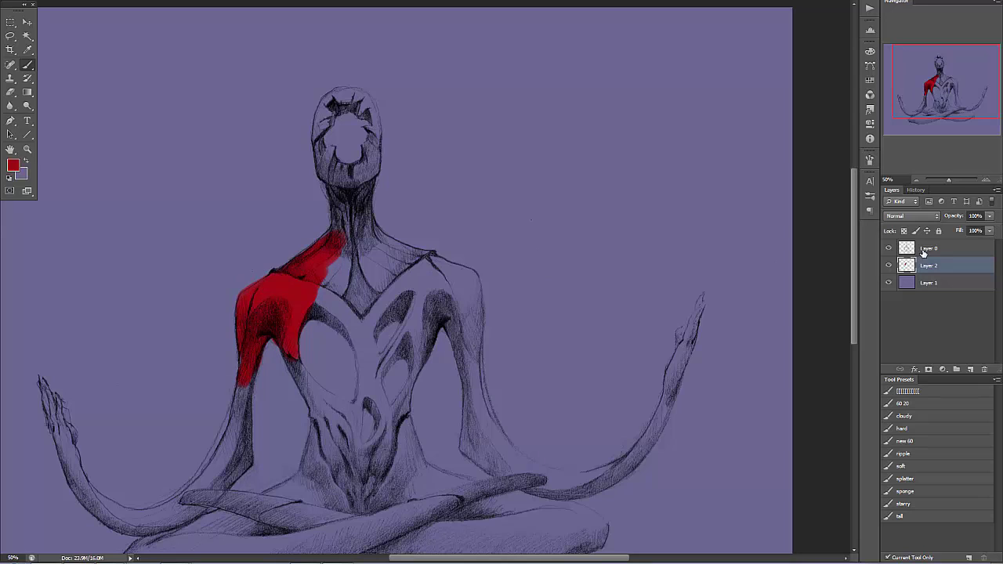
Step: Try merging the sketch into the red paint layer, sample a dark maroon foreground from the painted shoulder, and undo the merge
left_click(921, 249)
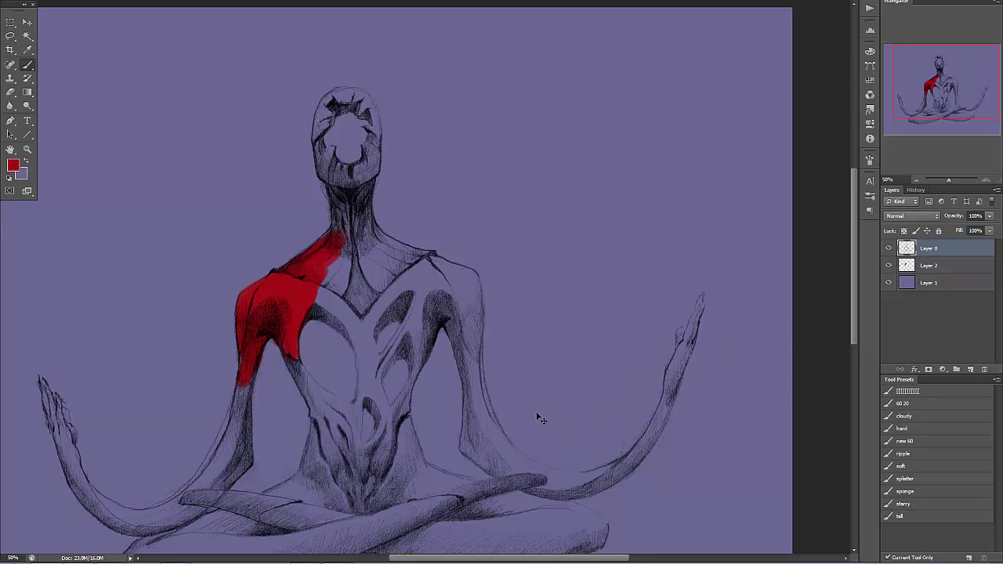
key("ctrl+e")
left_click(269, 294, "alt")
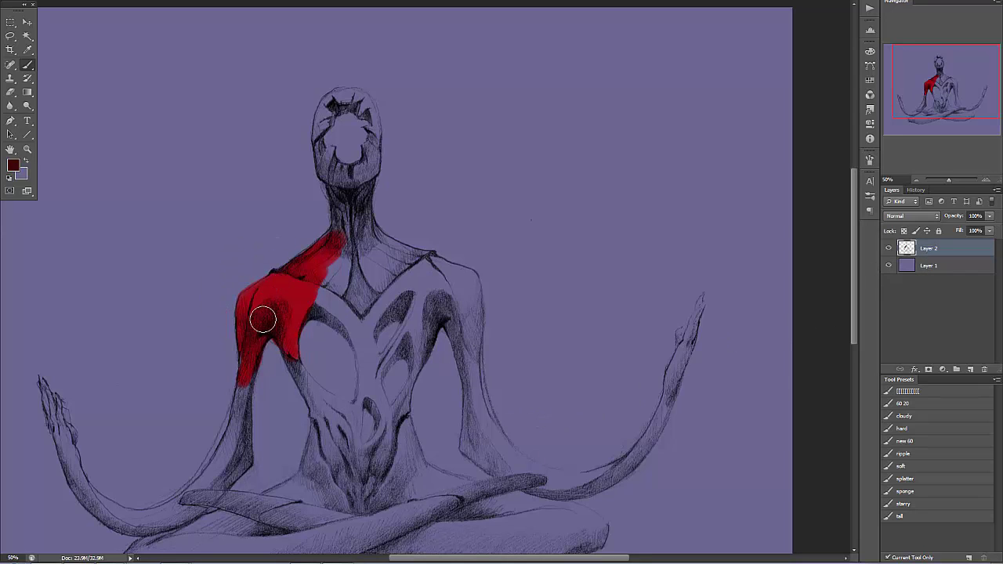
mouse_move(262, 319)
left_mouse_down()
mouse_move(277, 305)
mouse_move(288, 339)
left_mouse_up()
key("ctrl+alt+z")
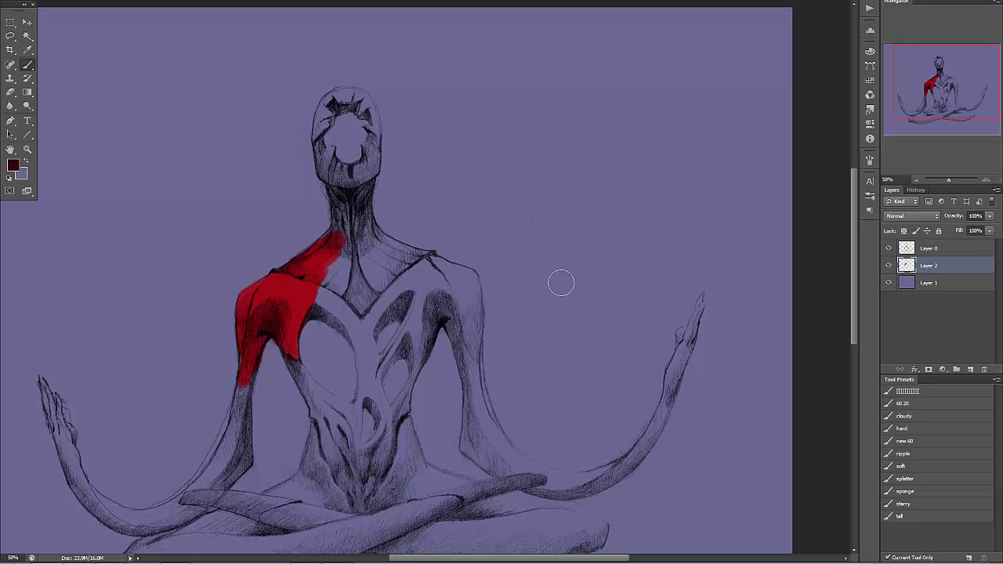
Step: Lock the sketch layer's transparent pixels and recolor its linework with the dark maroon foreground color
left_click(929, 249)
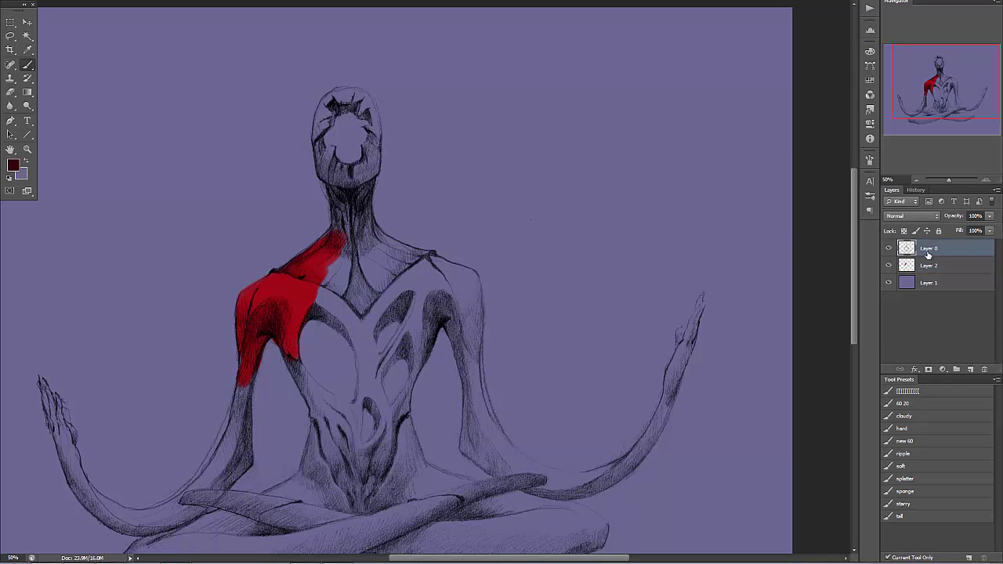
left_click(904, 231)
mouse_move(328, 132)
left_mouse_down()
mouse_move(329, 156)
mouse_move(341, 109)
mouse_move(316, 108)
mouse_move(318, 162)
mouse_move(374, 115)
mouse_move(380, 133)
mouse_move(334, 225)
mouse_move(401, 211)
left_mouse_up()
key("alt+BackSpace")
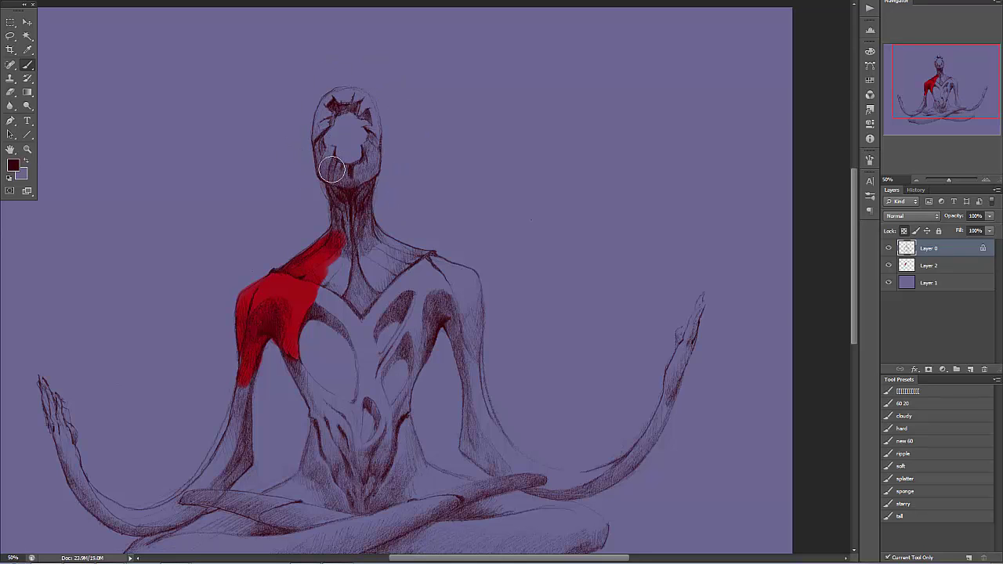
Step: Unlock the sketch layer's transparent pixels and hide the red paint layer beneath it
key("ctrl+minus")
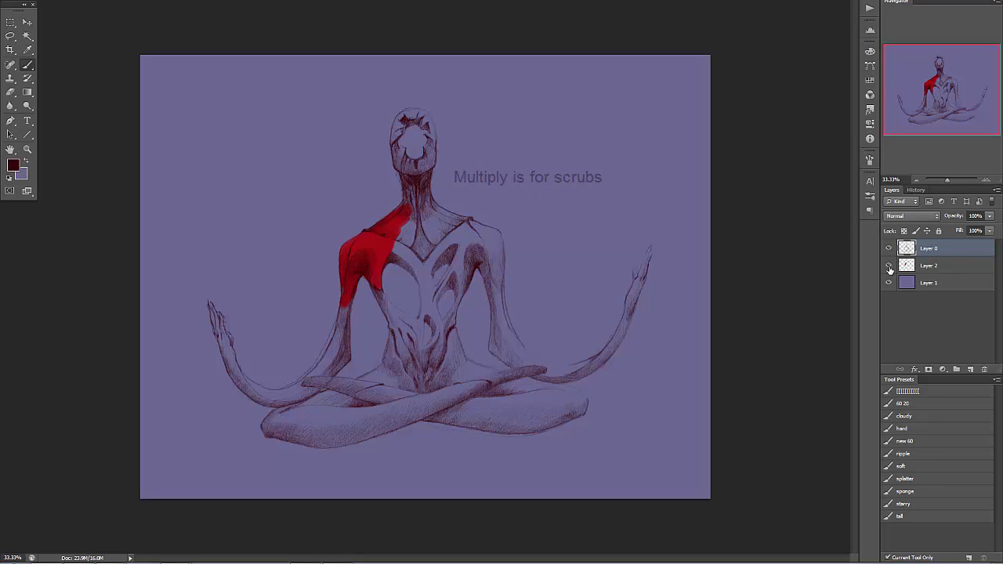
left_click(889, 266)
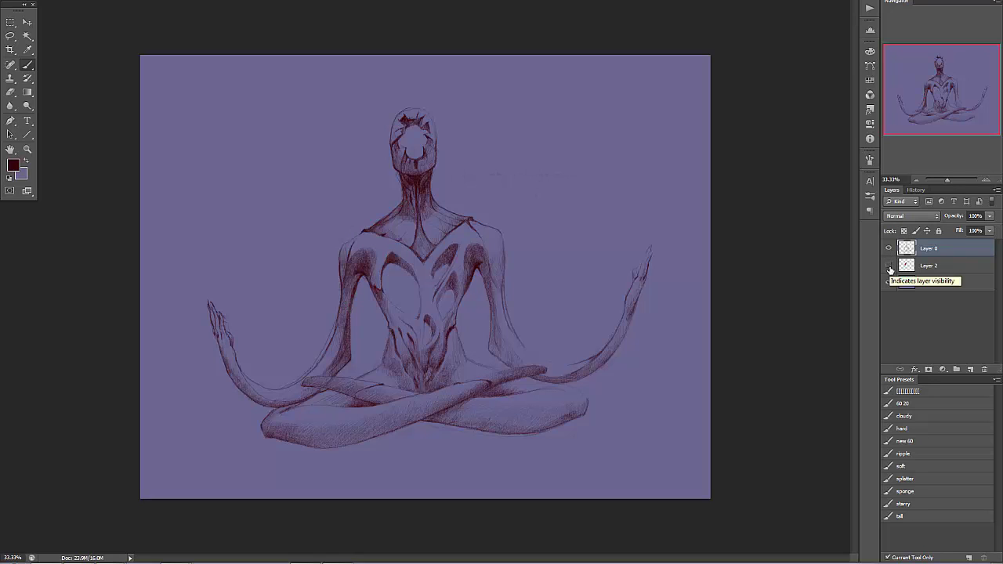